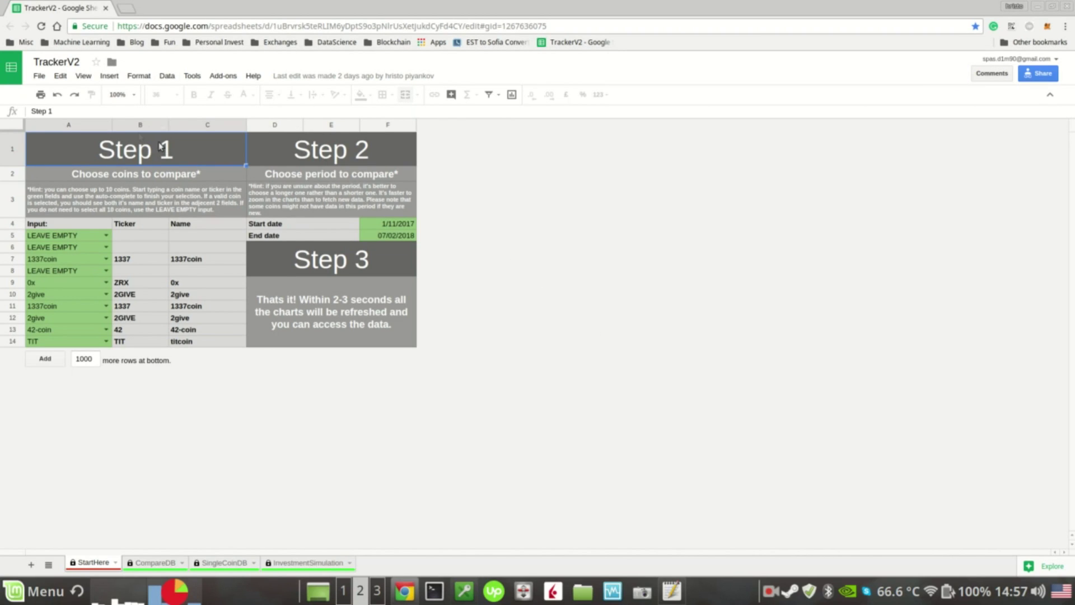
Make a copy of the spreadsheet in My Drive as Copy of TrackerV2 and compare it with the original.
left_click(39, 77)
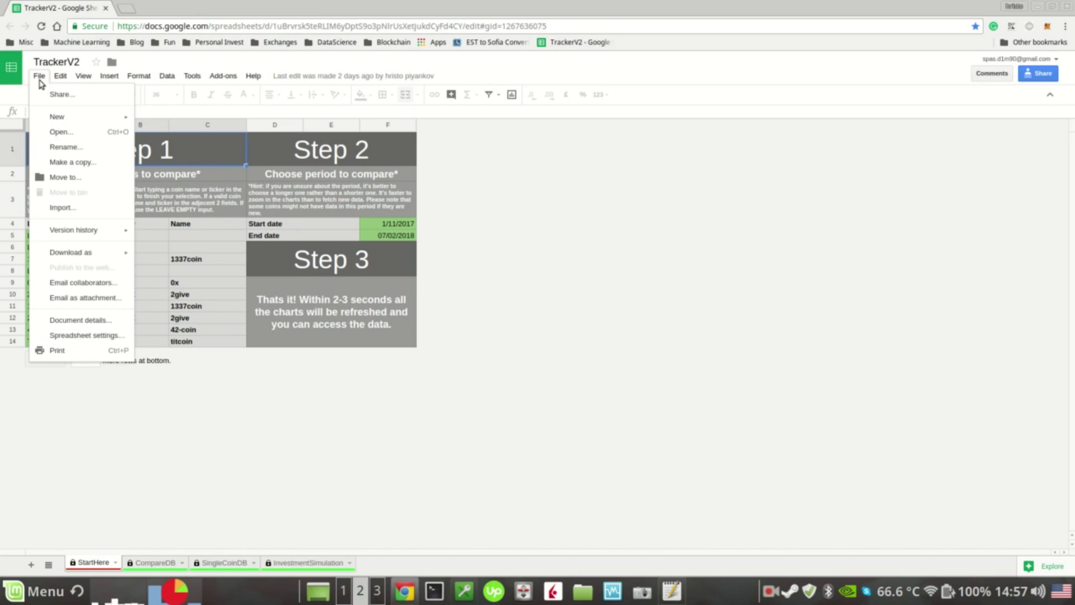
left_click(72, 162)
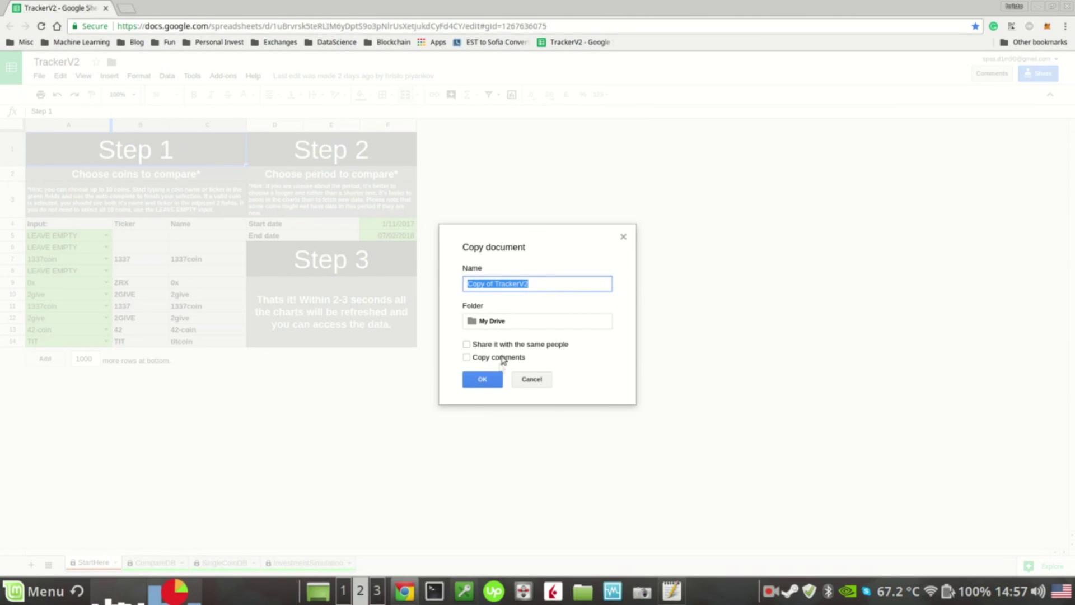
left_click(490, 381)
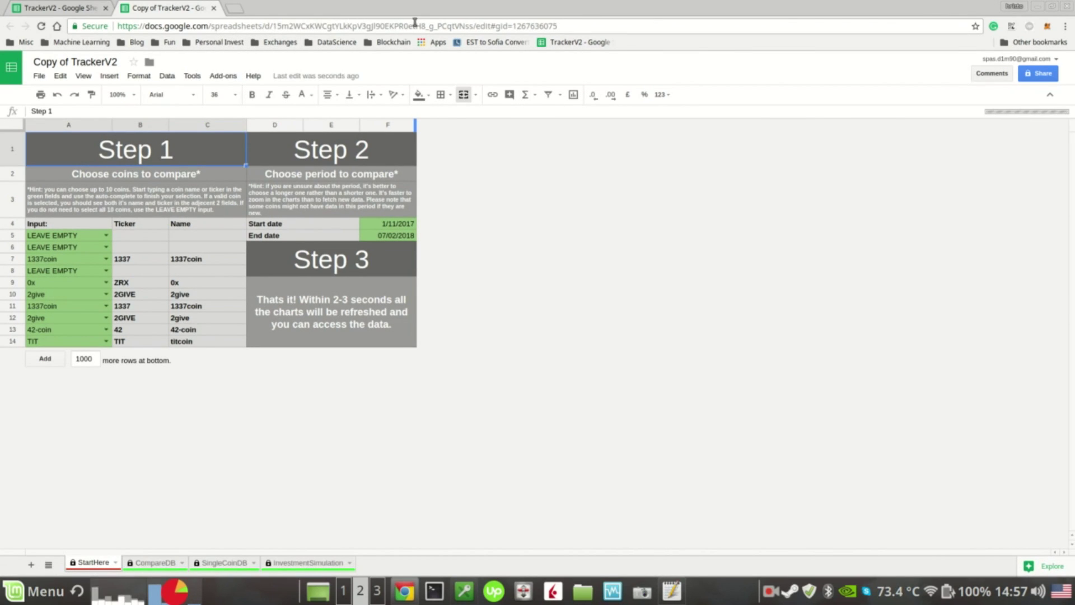
left_click(79, 7)
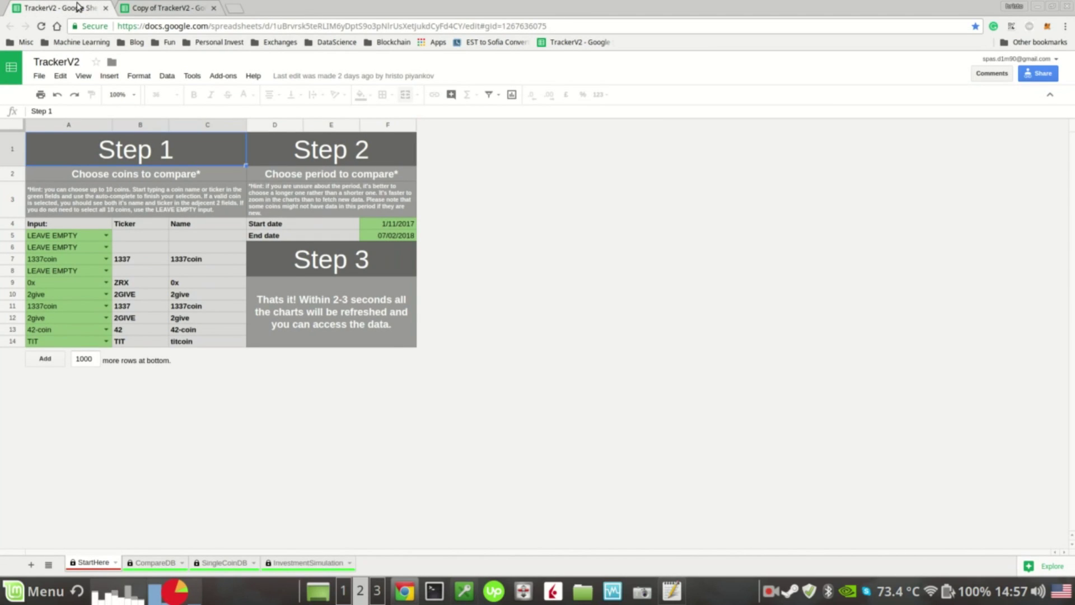
left_click(172, 6)
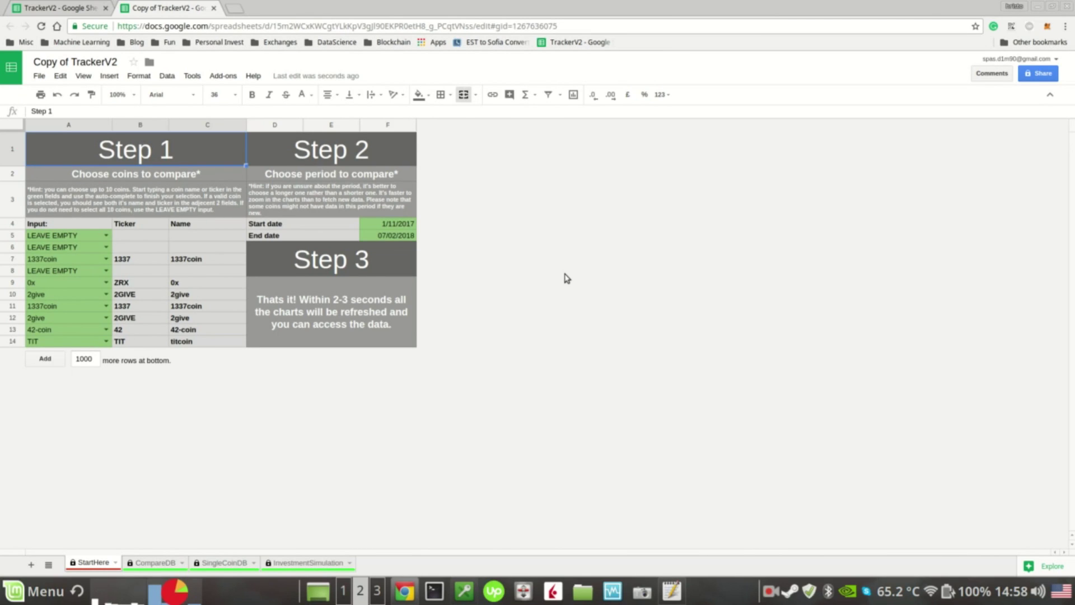
Check the coin list in the text editor and set the first coin input, A5, to POT.
key("alt+Tab")
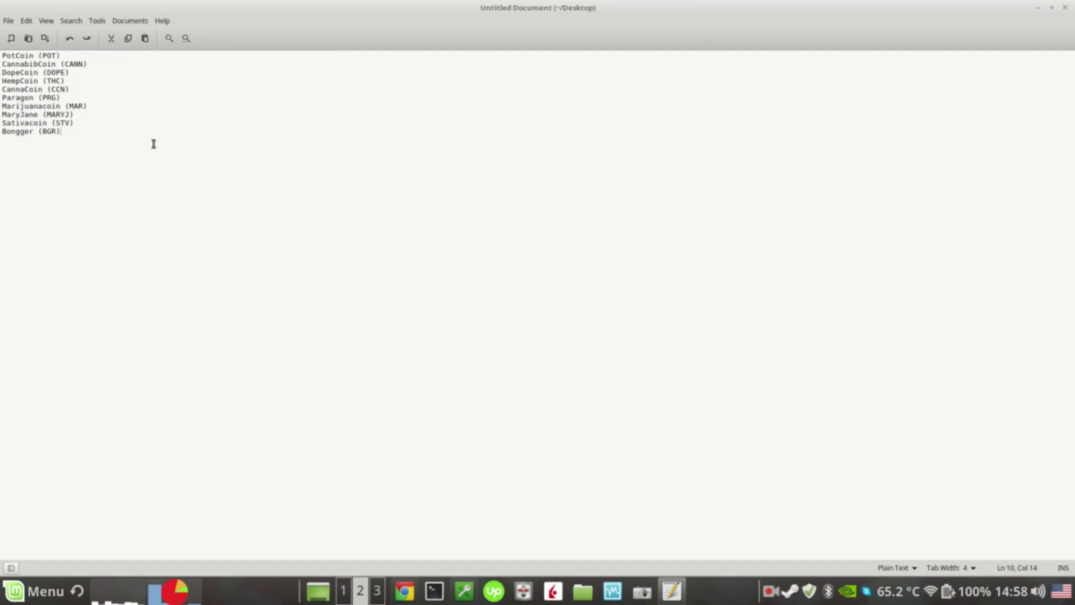
key("alt+Tab")
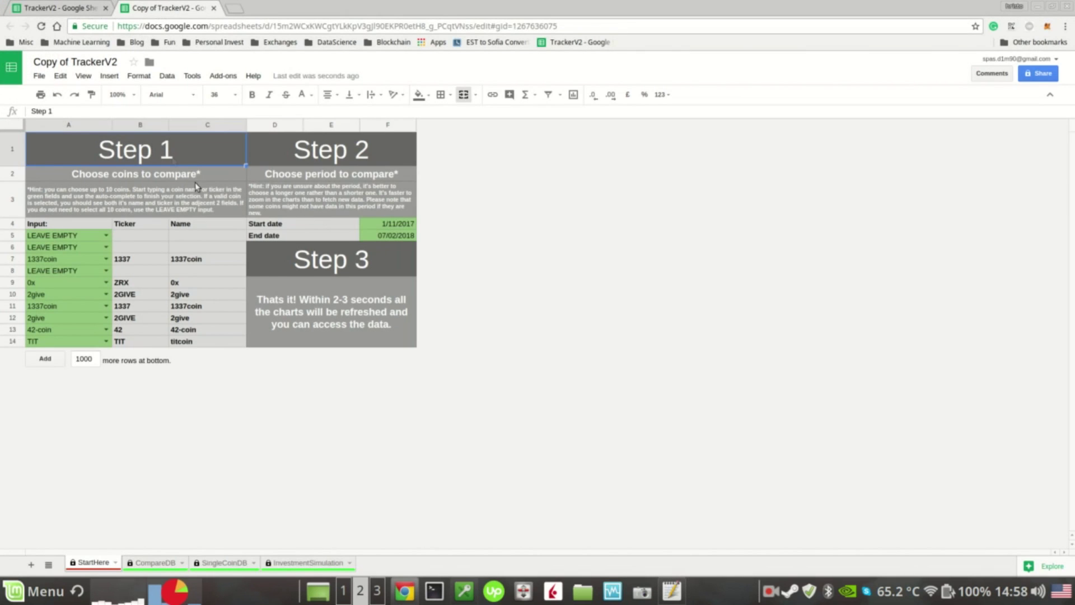
double_click(106, 236)
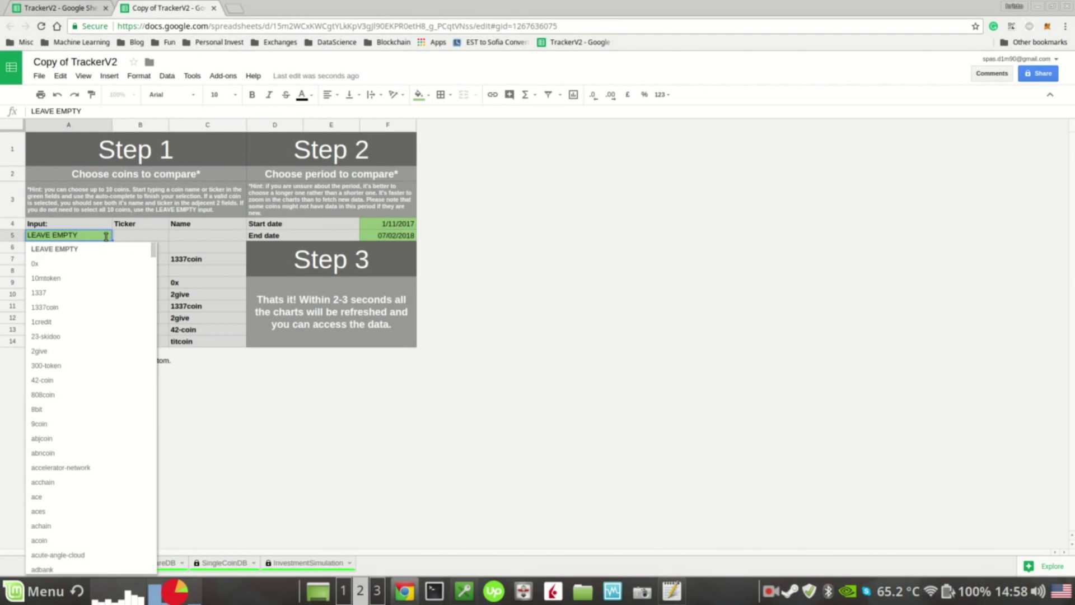
key("BackSpace")
key("BackSpace")
key("BackSpace")
key("BackSpace")
key("BackSpace")
key("BackSpace")
key("BackSpace")
key("BackSpace")
key("BackSpace")
key("BackSpace")
key("BackSpace")
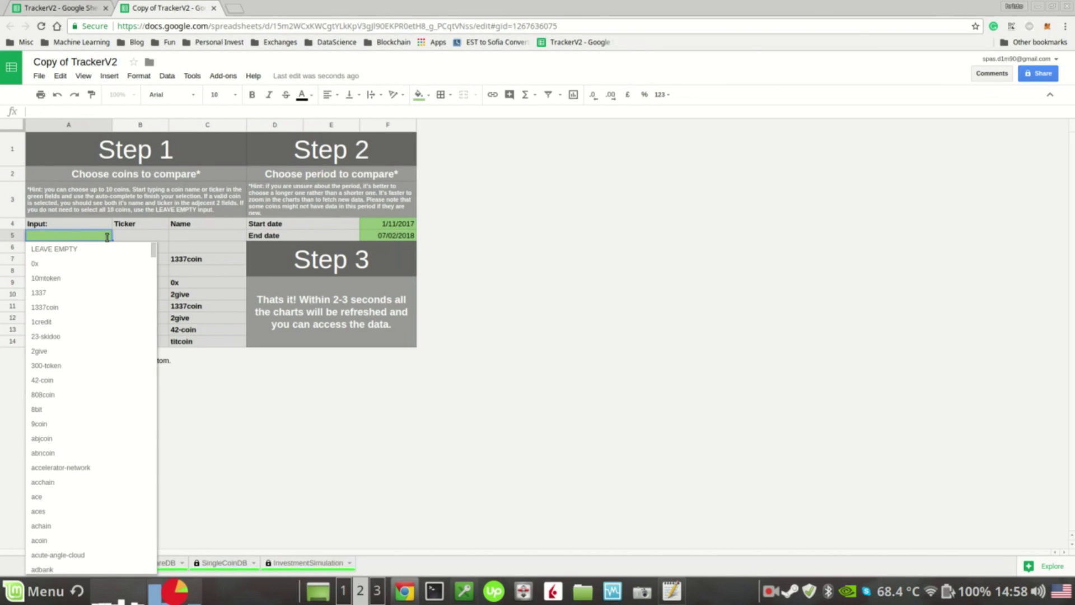
type("Pot")
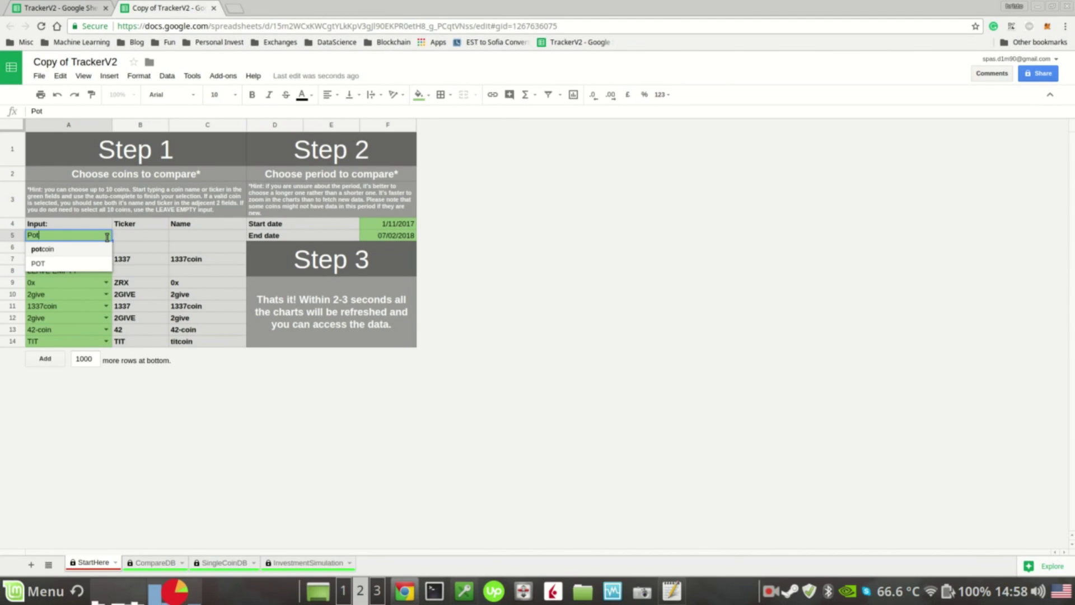
left_click(73, 264)
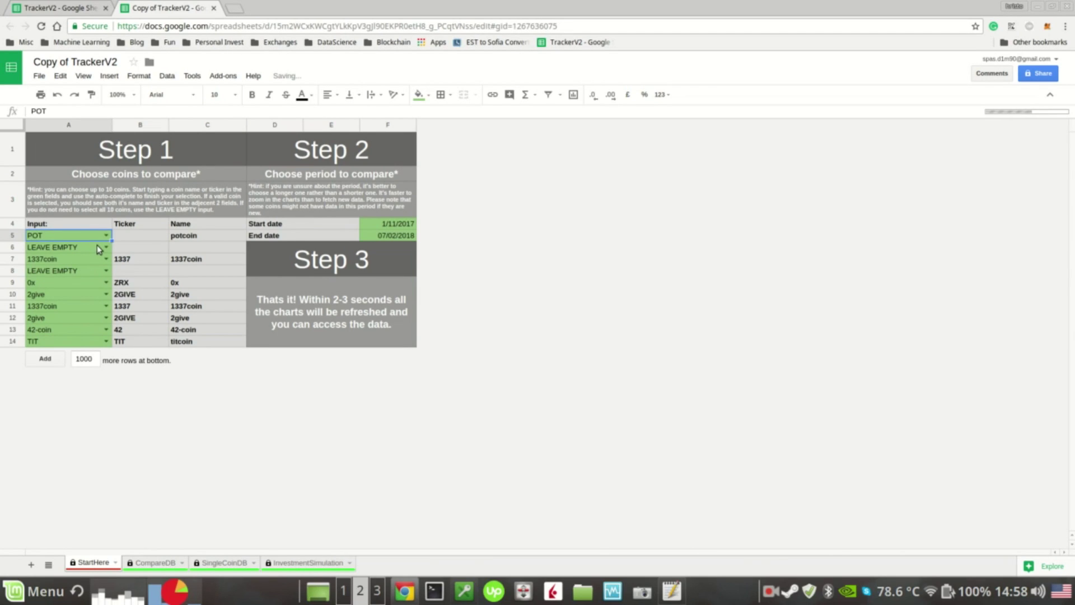
Check the second coin in the text editor list and set coin input A6 to CANN.
key("alt+Tab")
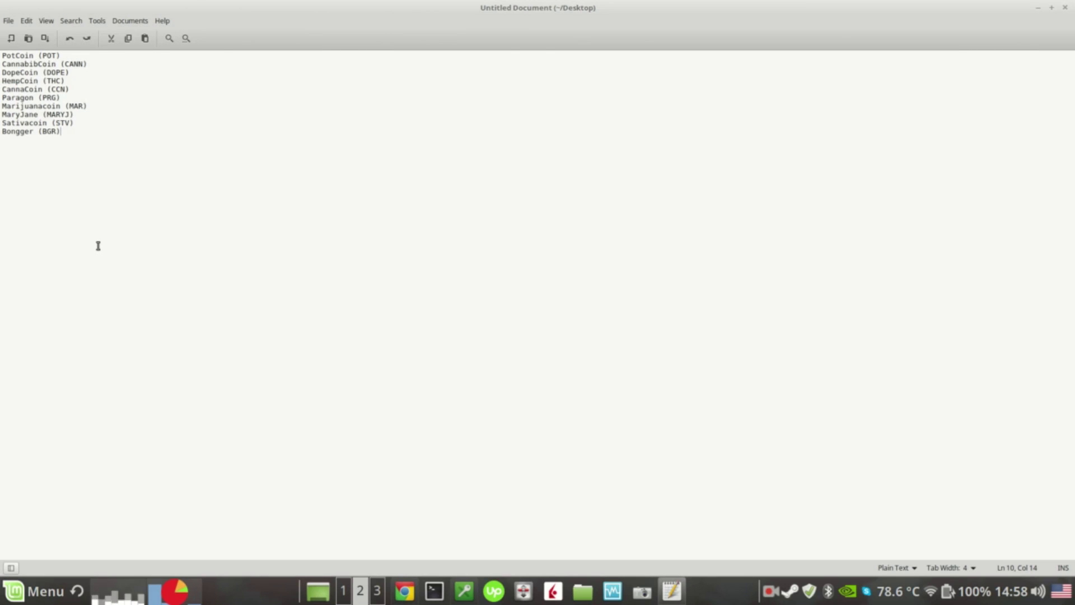
key("alt+Tab")
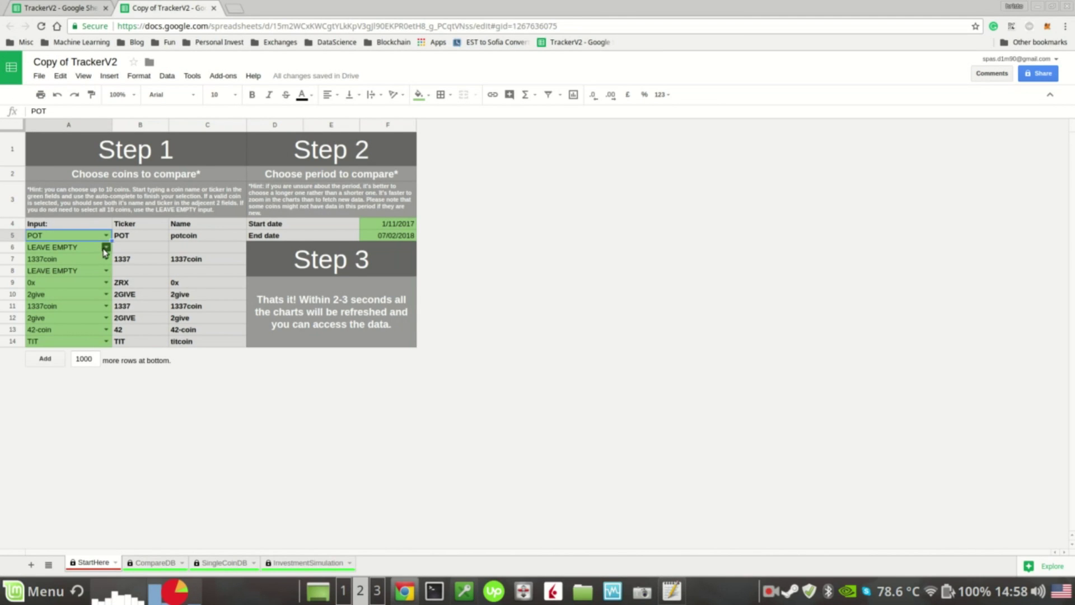
left_click(105, 248)
key("BackSpace")
key("BackSpace")
key("BackSpace")
key("BackSpace")
key("BackSpace")
key("BackSpace")
key("BackSpace")
key("BackSpace")
key("BackSpace")
key("BackSpace")
key("BackSpace")
type("c")
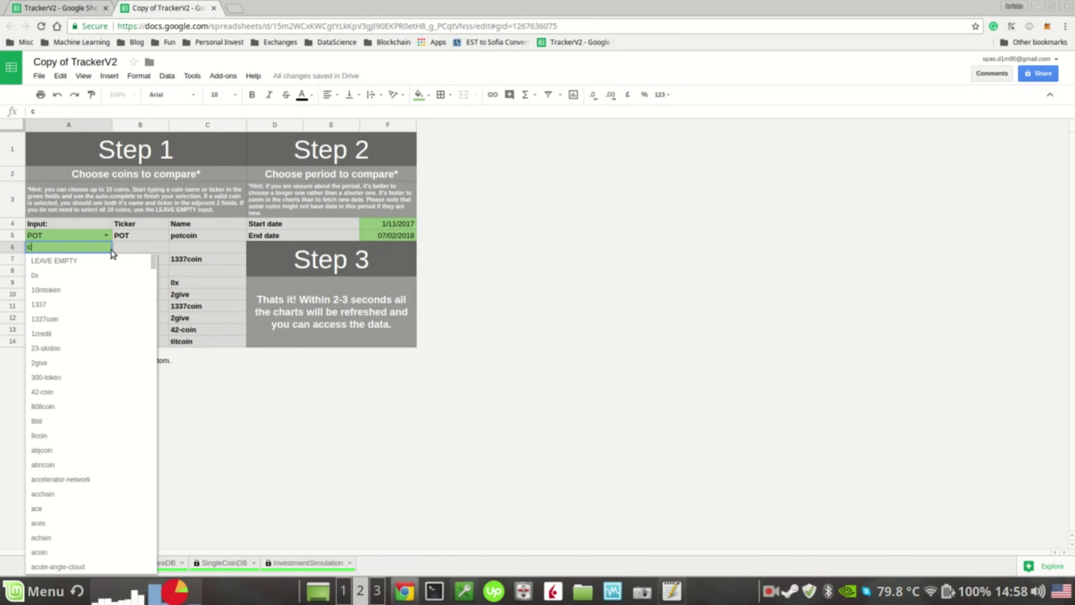
type("an")
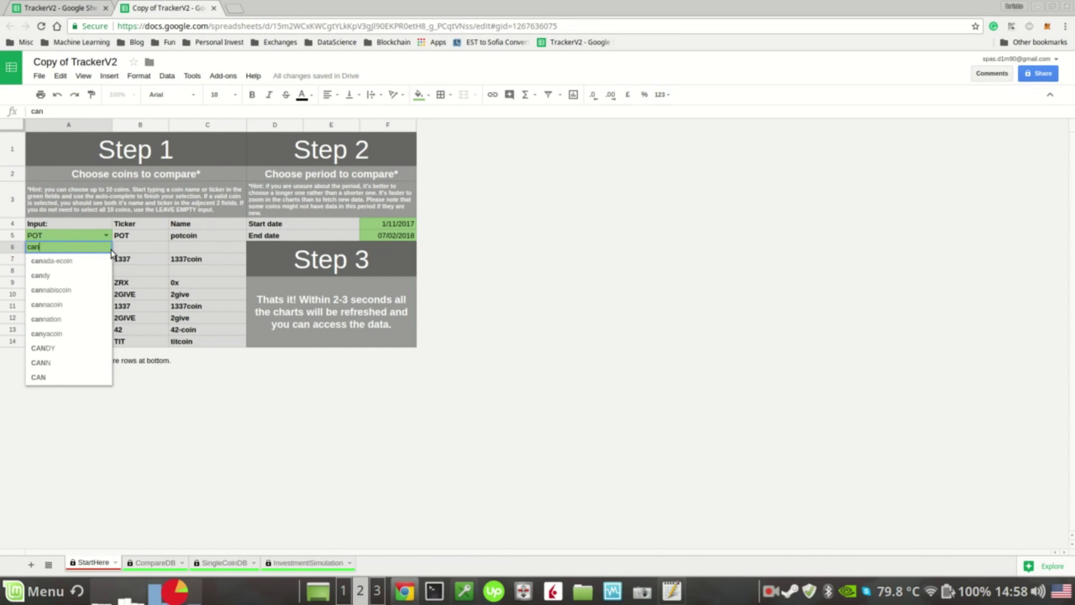
left_click(71, 366)
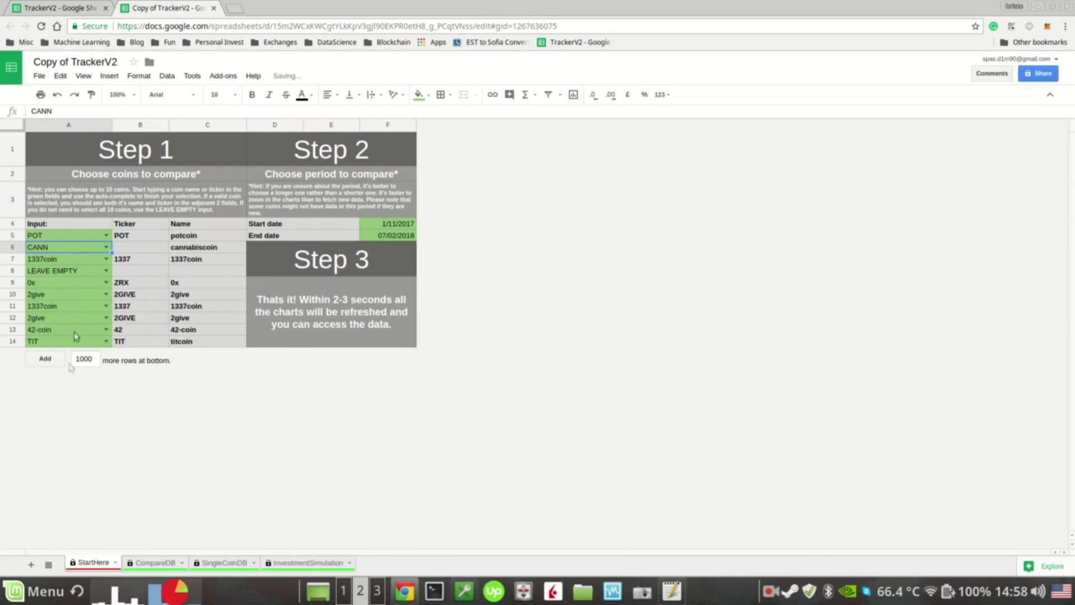
key("alt+Tab")
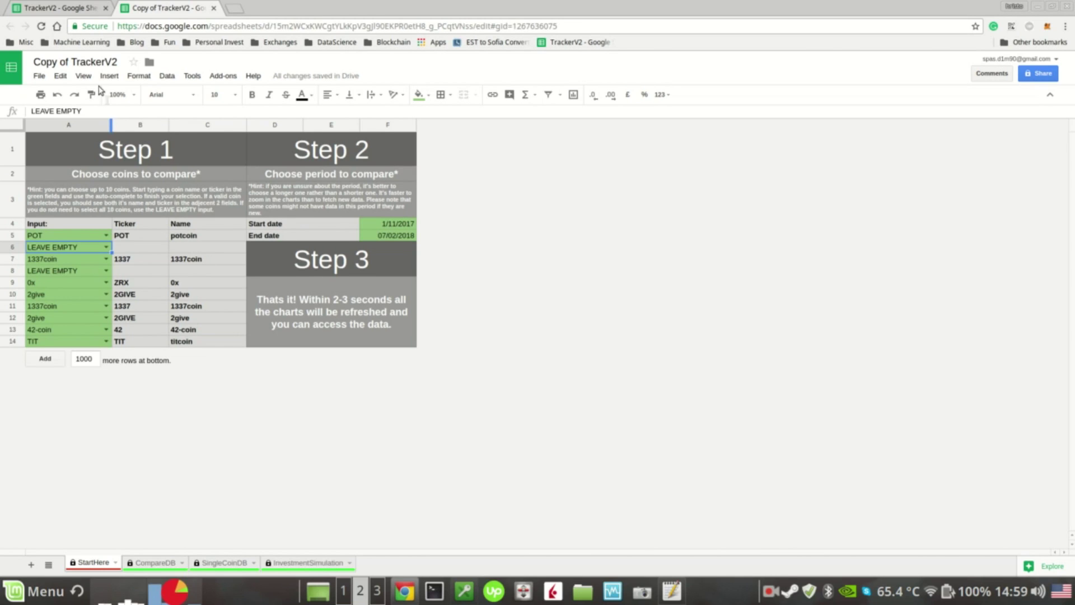
Try to edit the ticker in cell B7 of the original TrackerV2 spreadsheet.
left_click(61, 8)
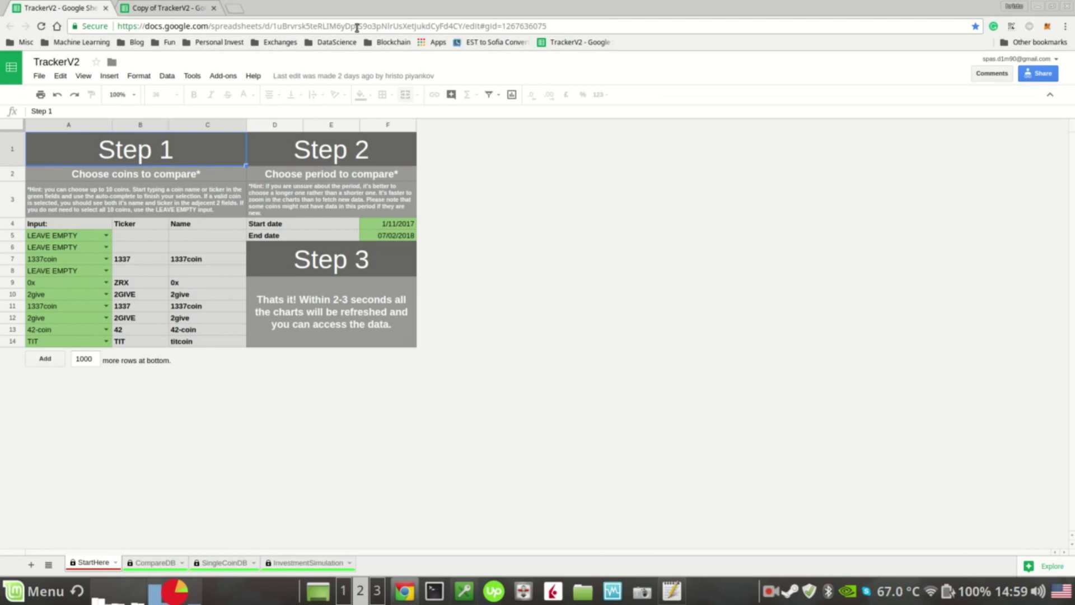
left_click(162, 261)
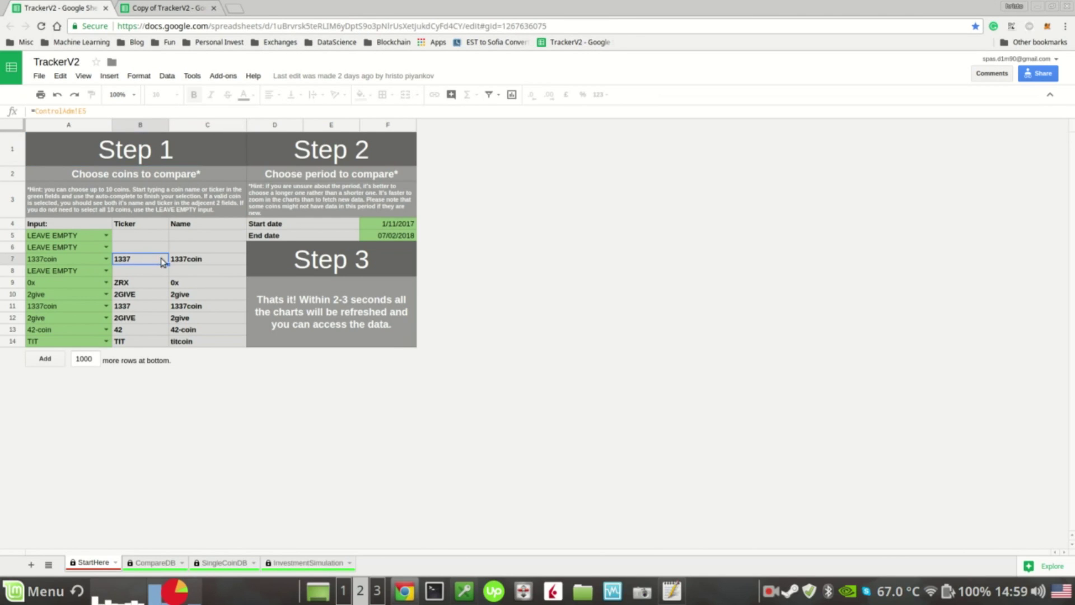
double_click(165, 262)
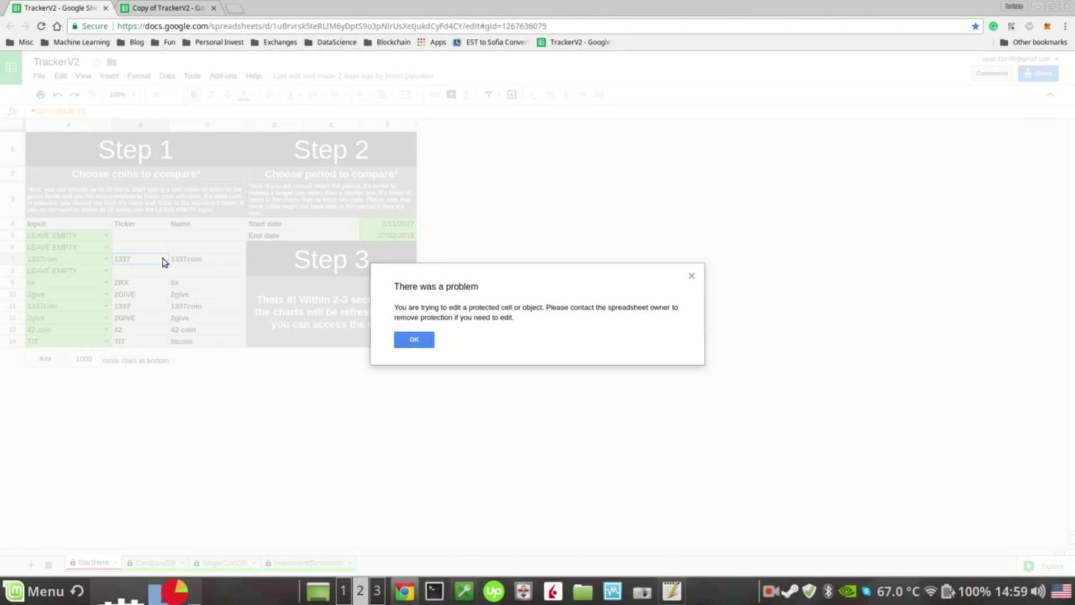
key("Escape")
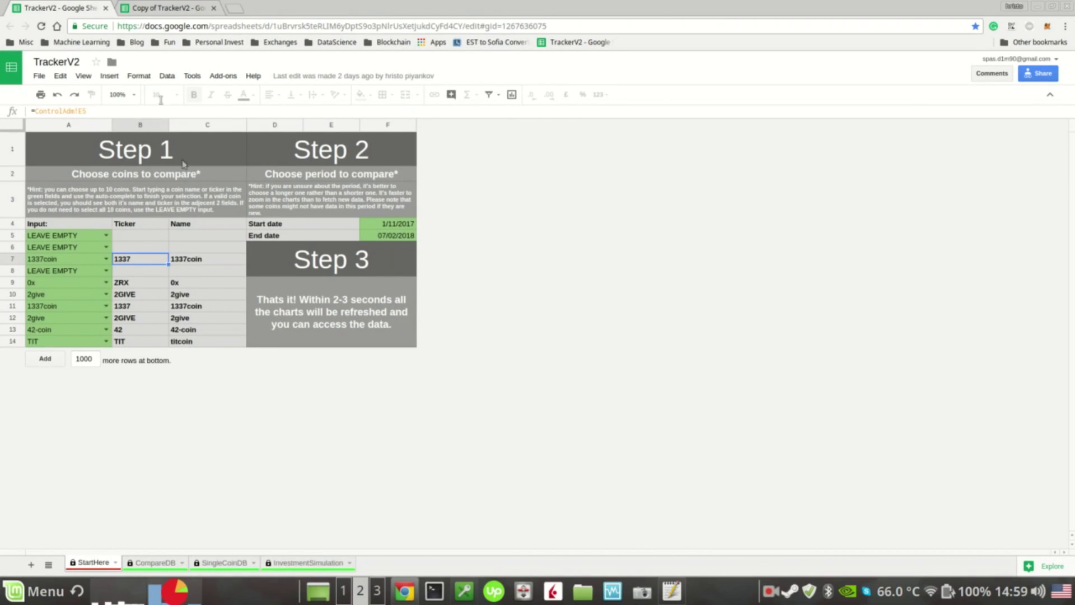
Delete the ticker in cell B7 of the copied spreadsheet and undo the deletion.
left_click(171, 6)
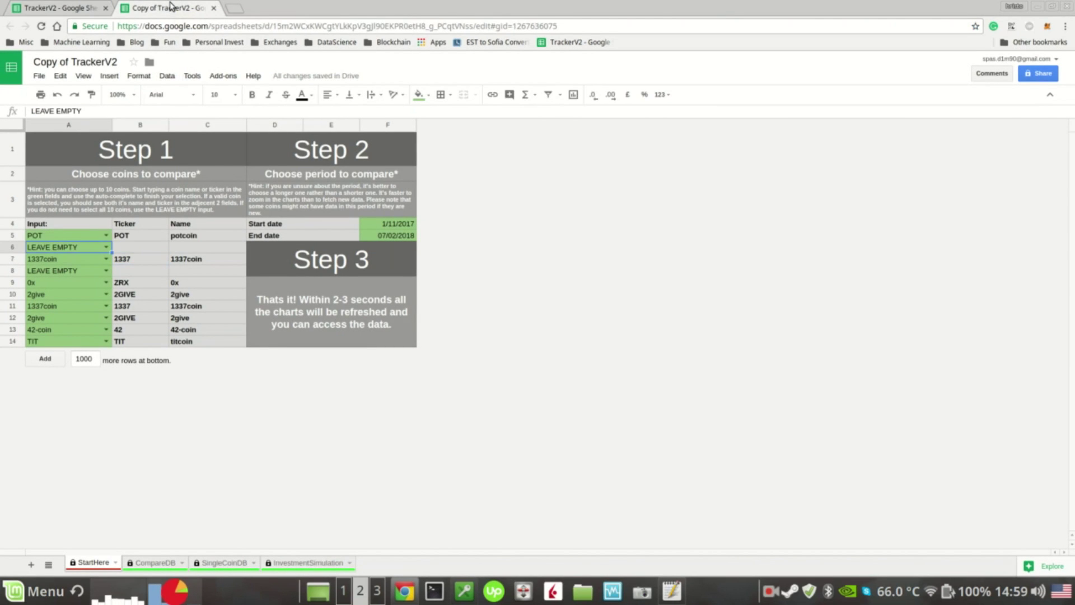
left_click(136, 263)
key("Delete")
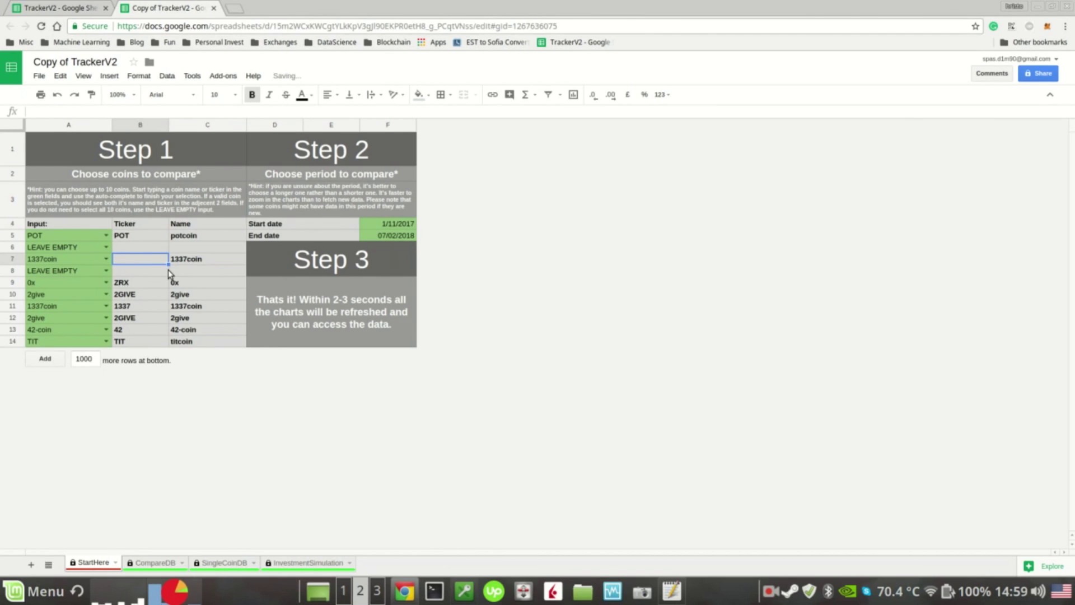
left_click(165, 271)
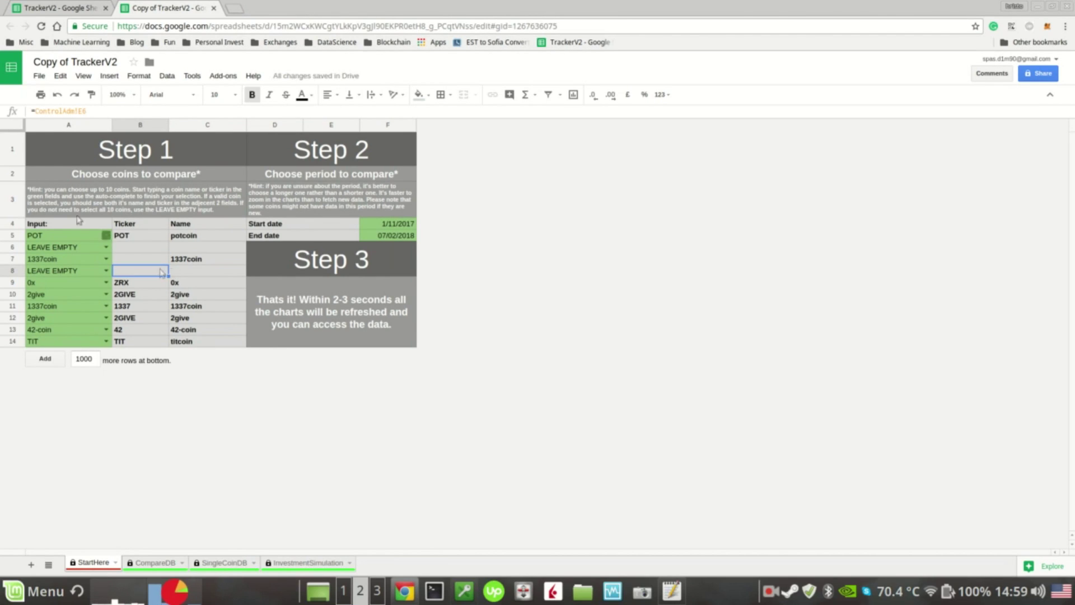
left_click(58, 94)
Replace LEAVE EMPTY in coin input A6 with CANN from the suggested coins.
left_click(143, 248)
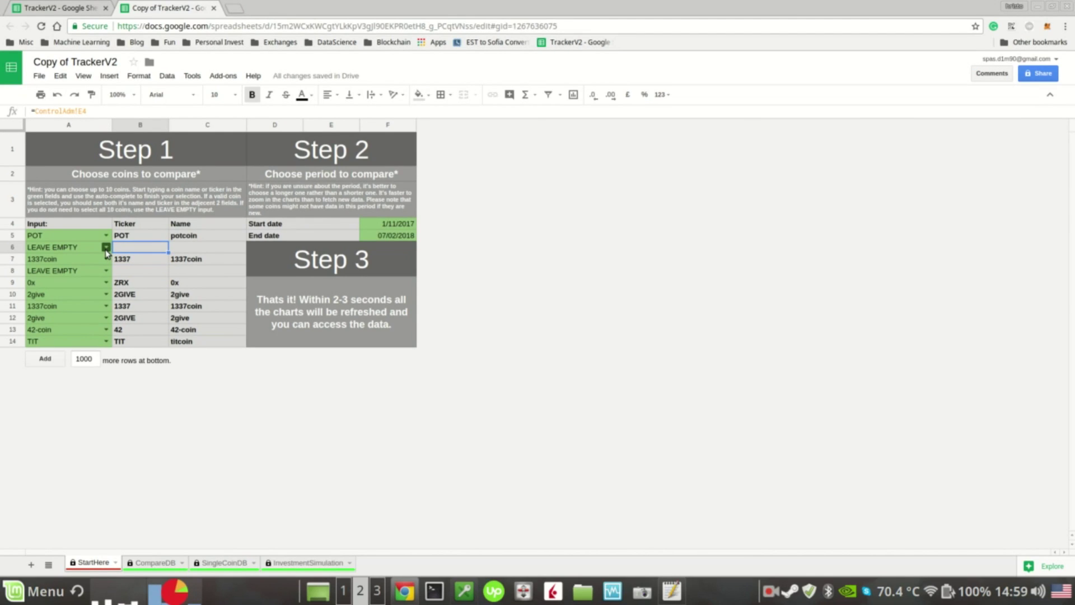
left_click(106, 248)
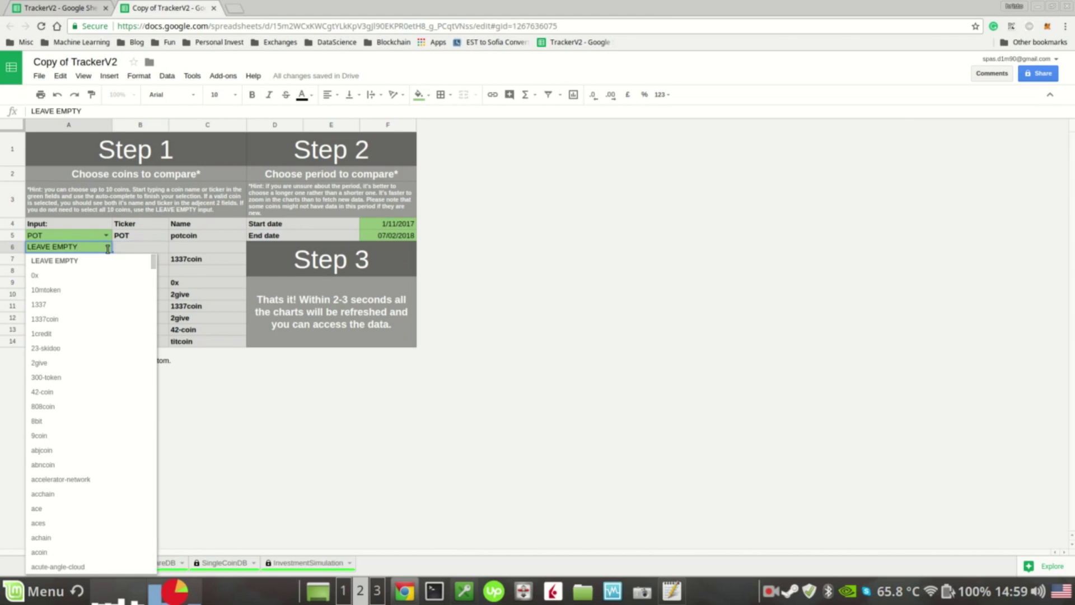
double_click(108, 248)
key("BackSpace")
key("BackSpace")
key("BackSpace")
key("BackSpace")
key("BackSpace")
key("BackSpace")
key("BackSpace")
key("BackSpace")
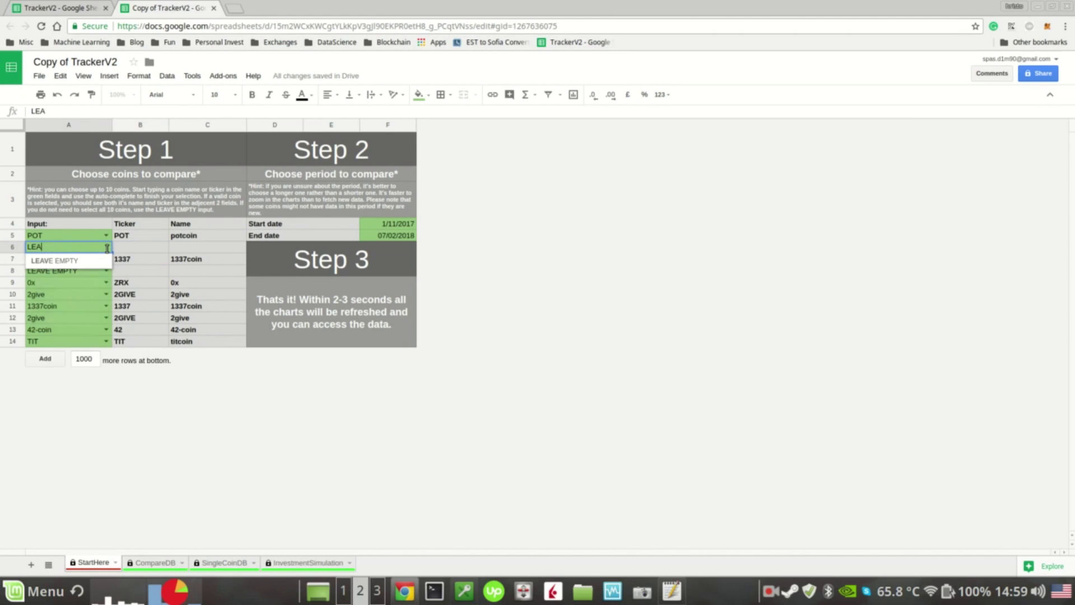
key("BackSpace")
key("BackSpace")
key("BackSpace")
type("can")
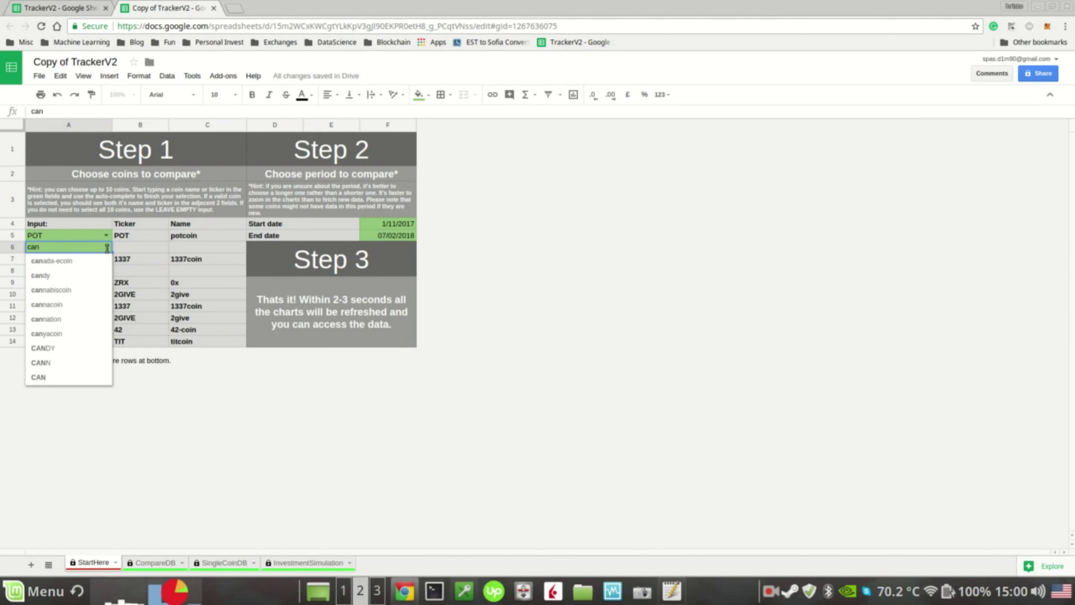
left_click(62, 382)
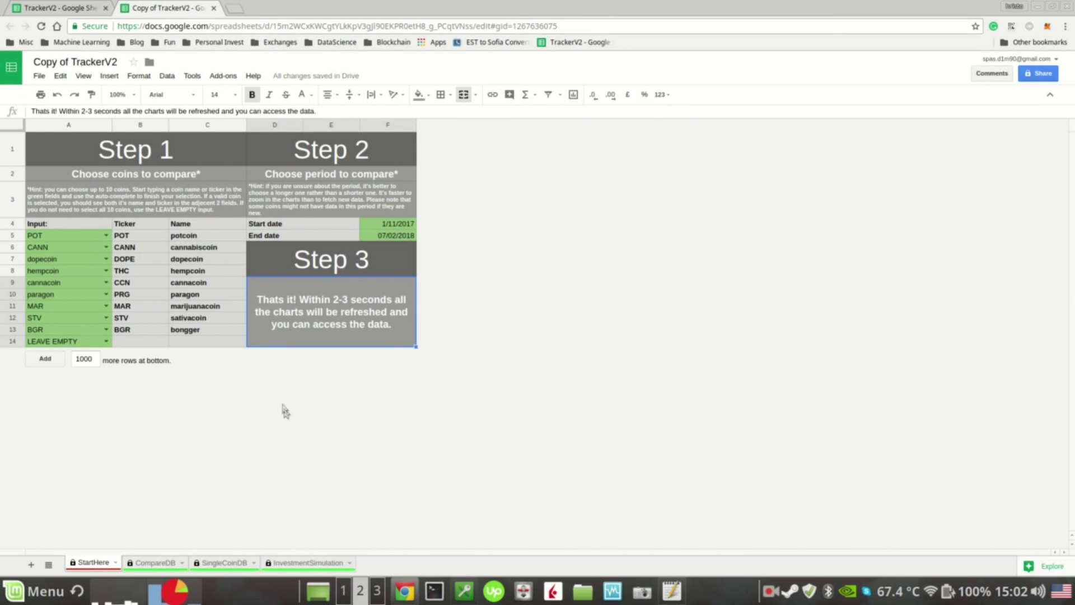
Examine the choices offered for coin inputs A14, A13, A12 and A10 without changing their values.
left_click(106, 342)
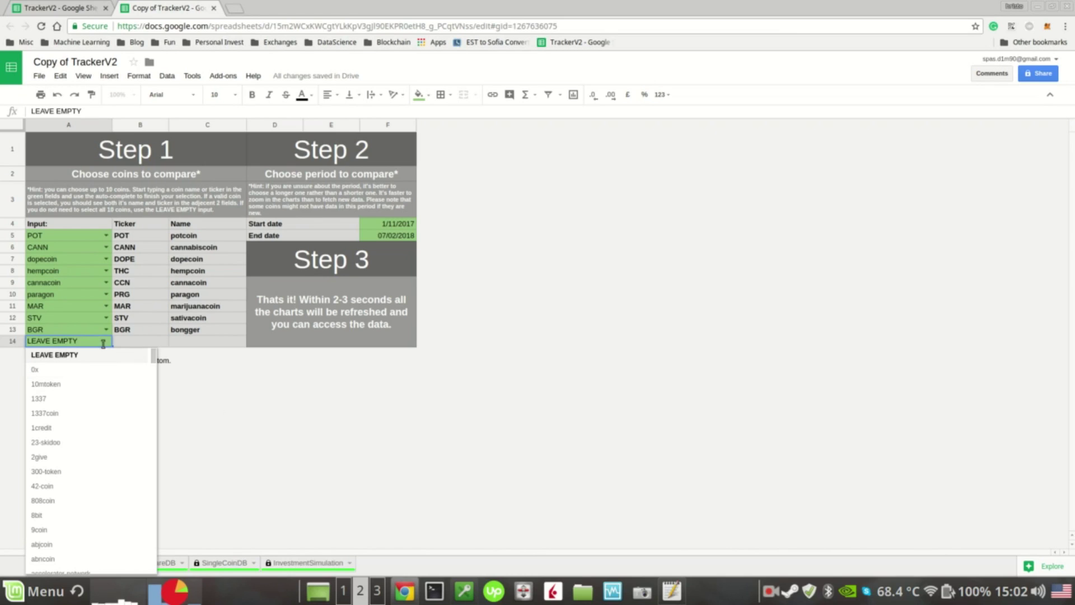
left_click(108, 332)
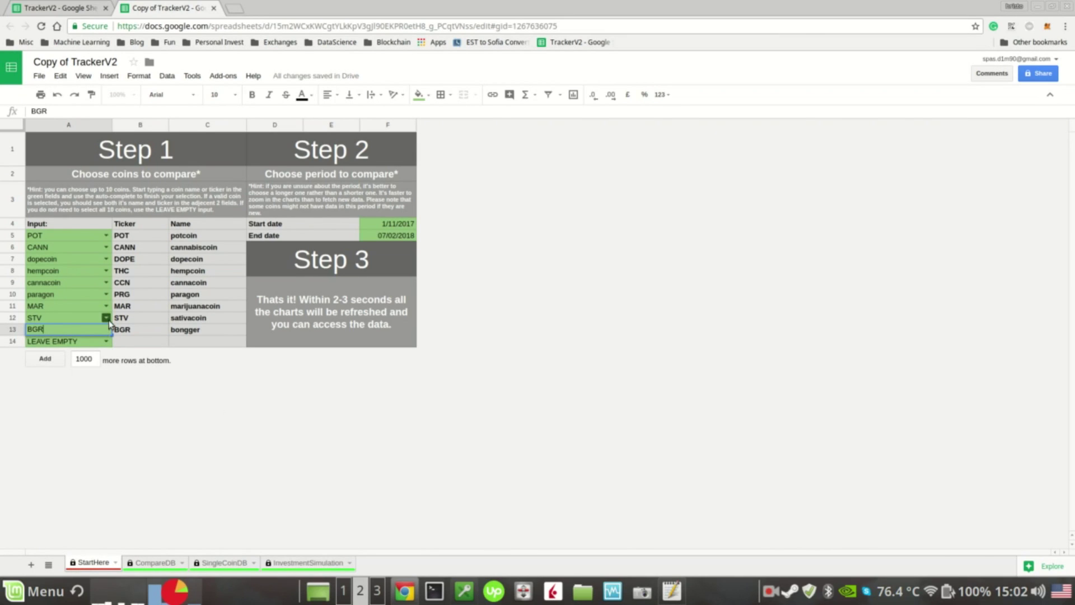
left_click(109, 322)
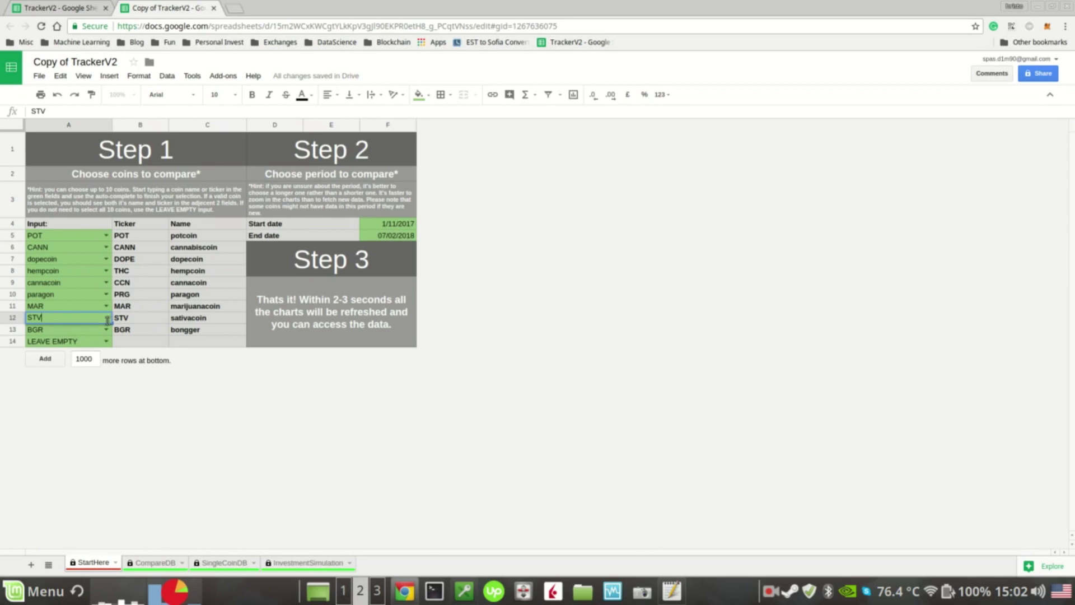
left_click(99, 340)
left_click(106, 295)
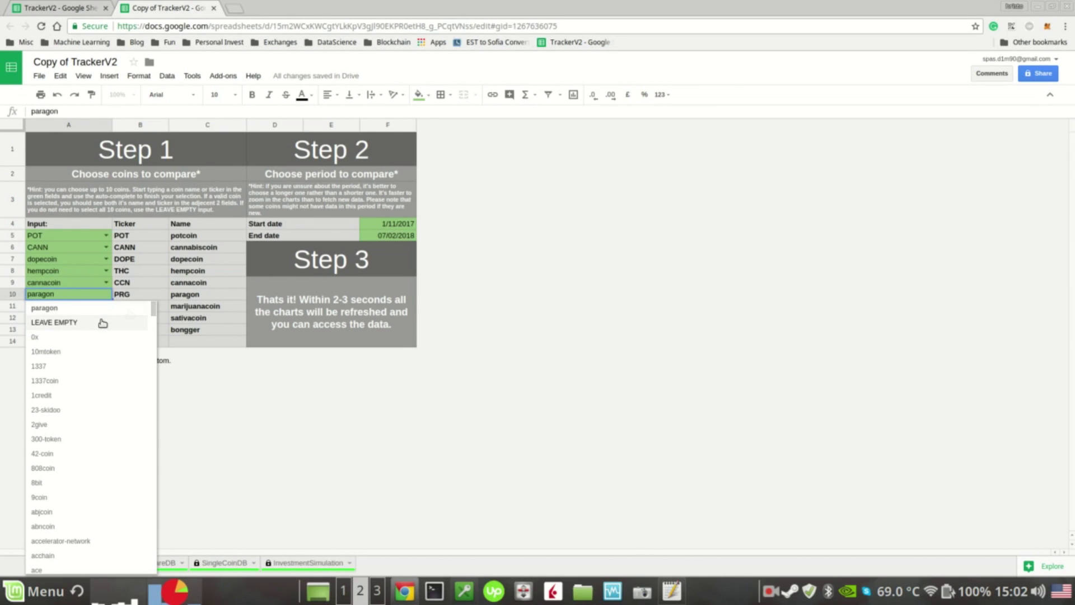
left_click(235, 248)
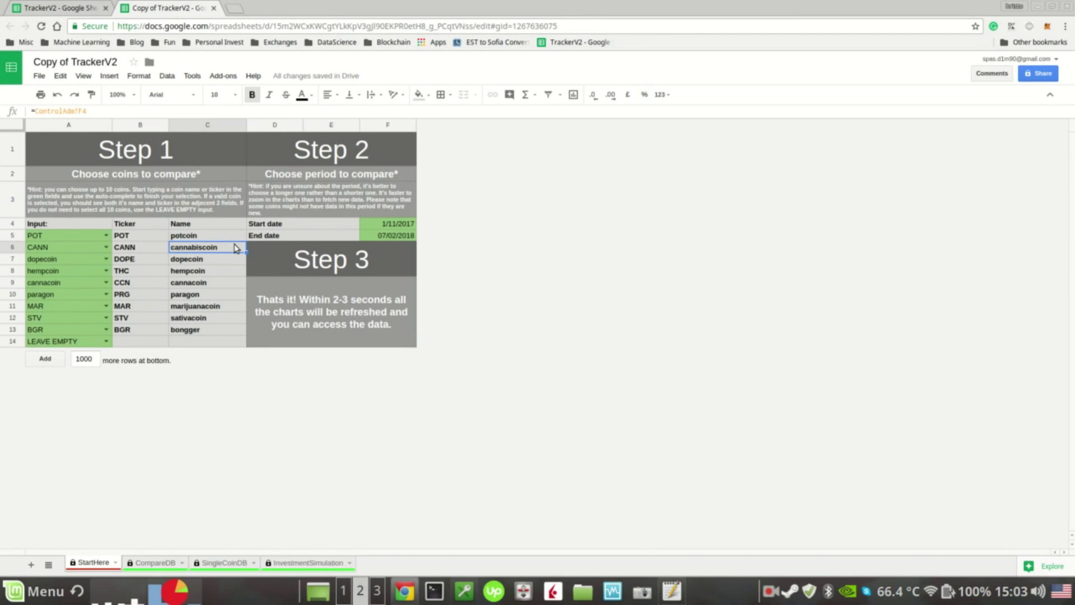
Check the current date in the system calendar and set the comparison end date in F5 to 18/02/2018.
left_click(398, 241)
left_click(1017, 599)
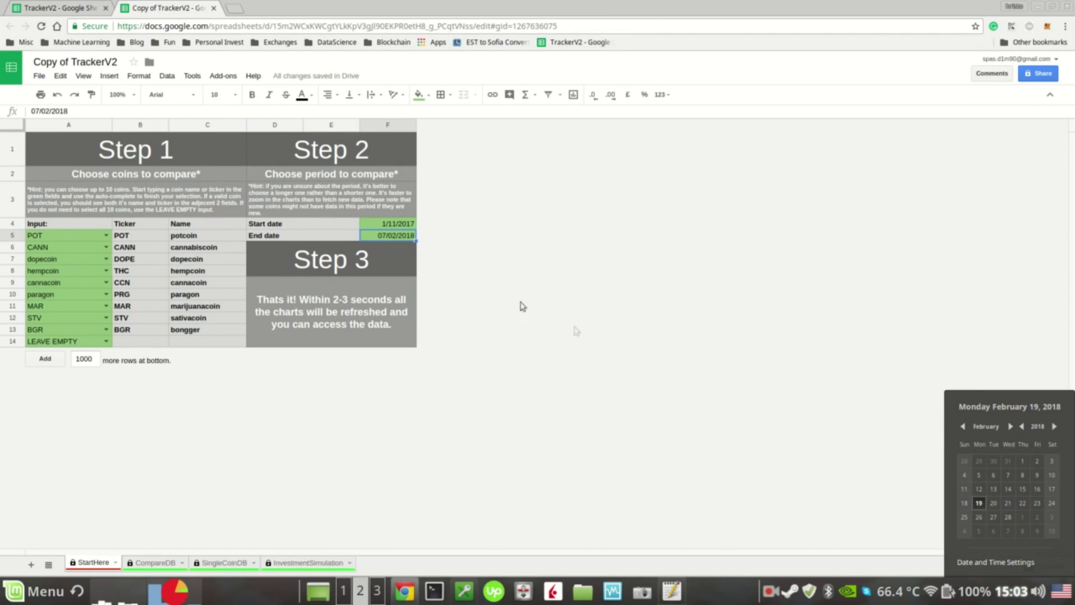
left_click(387, 233)
left_click(104, 110)
key("Home")
key("Delete")
key("Delete")
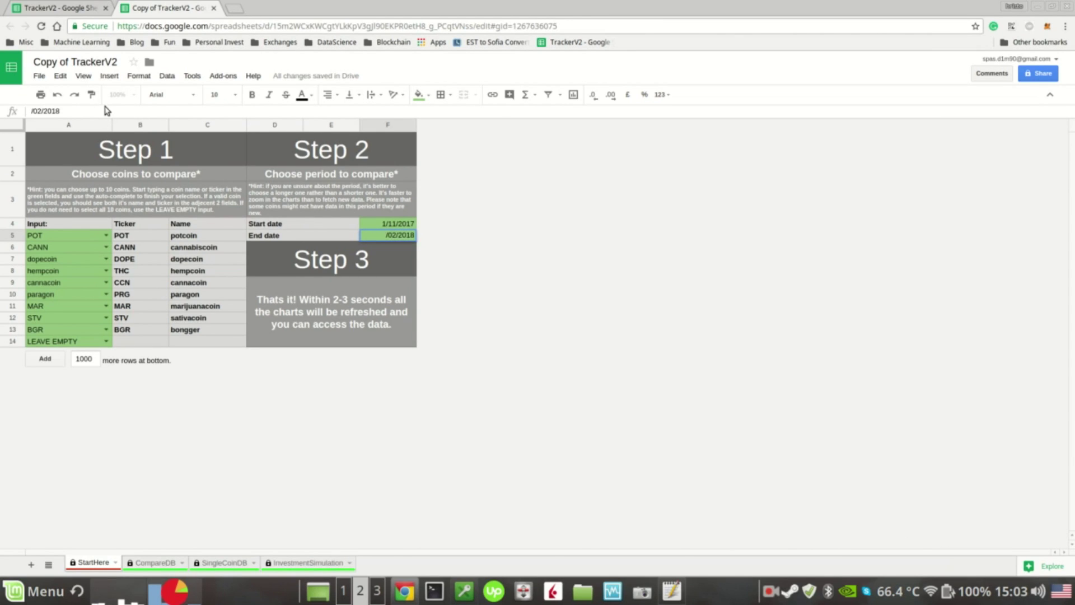
type("18")
key("Return")
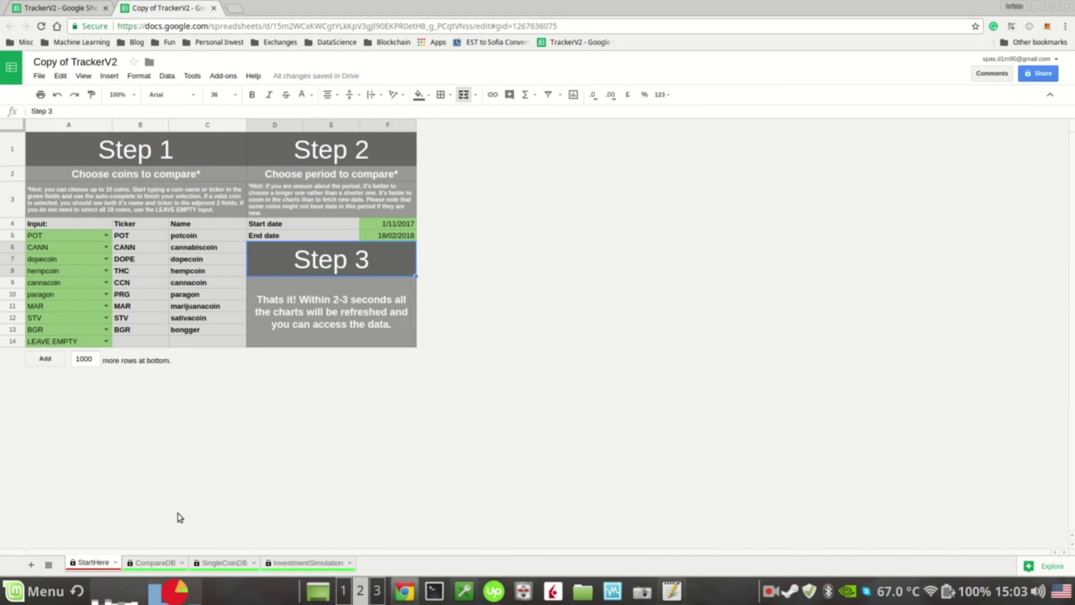
On the CompareDB sheet, try an offset period of 5 and reset it to 0.
left_click(156, 568)
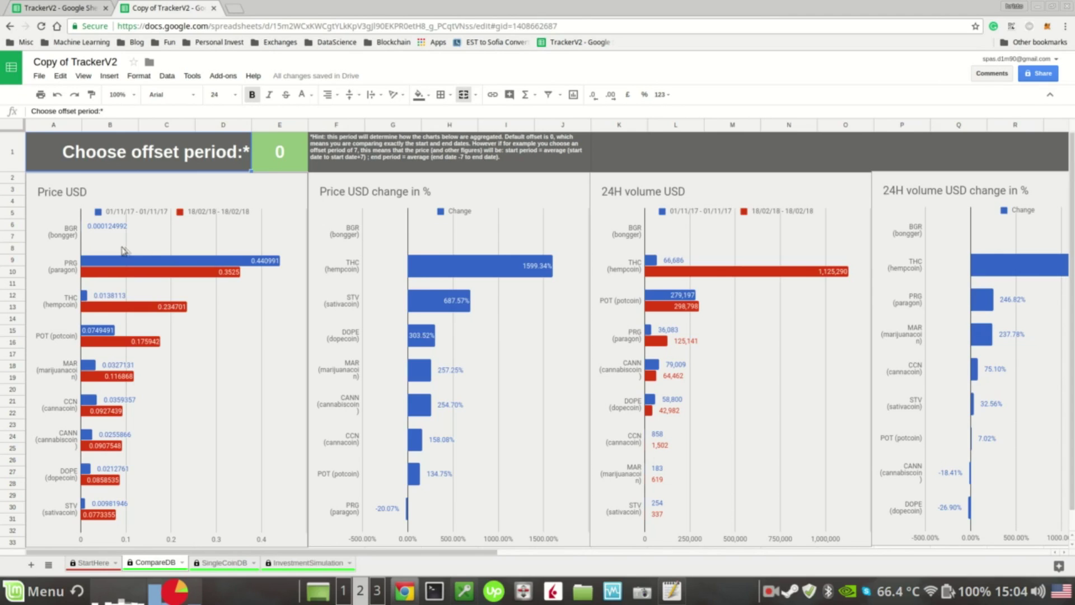
left_click(210, 163)
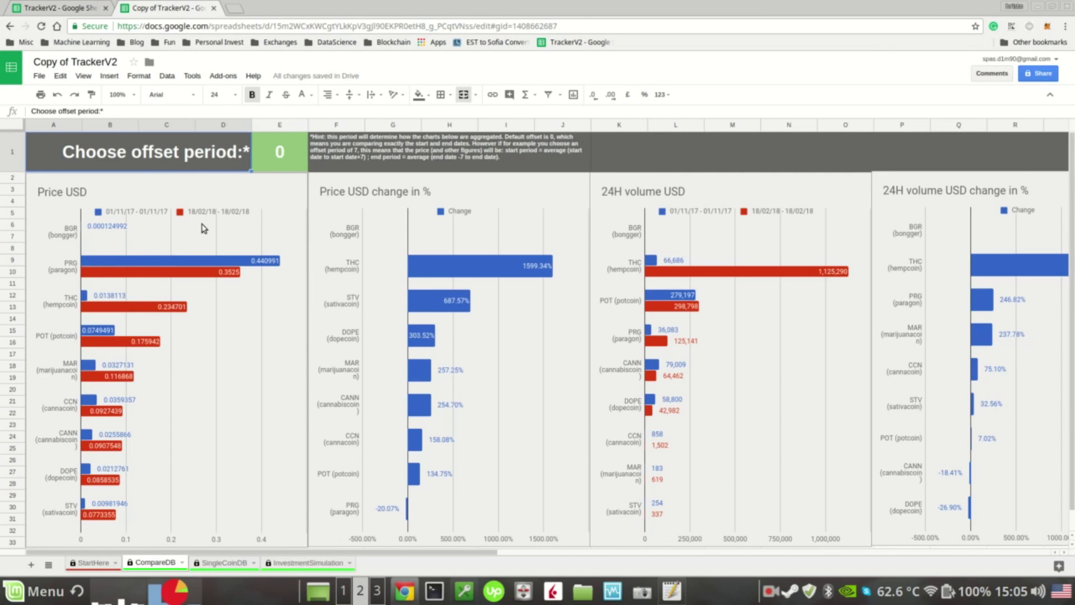
left_click(286, 159)
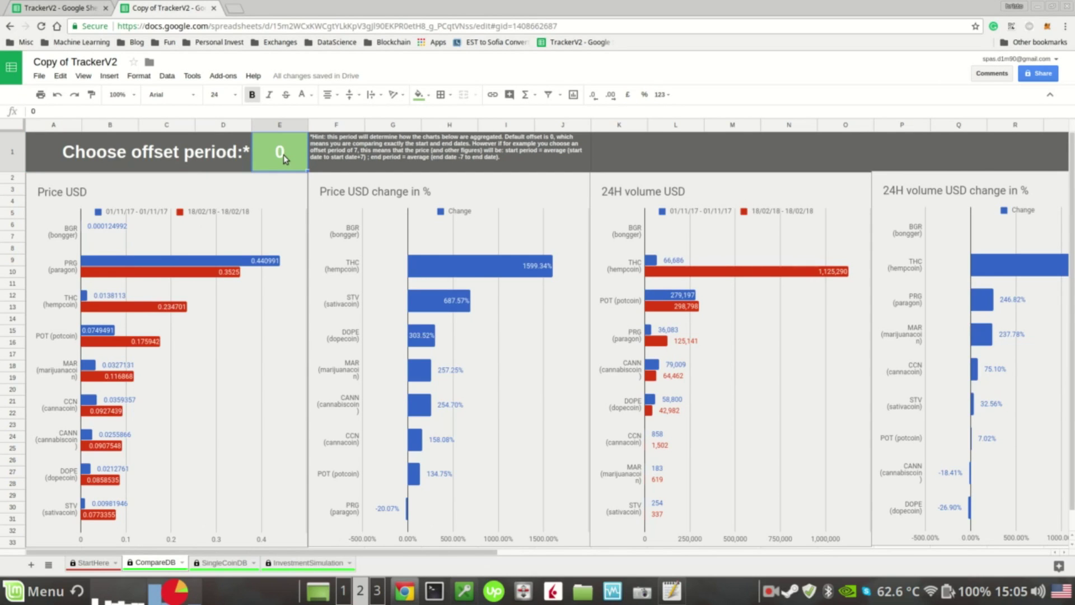
type("5")
key("Return")
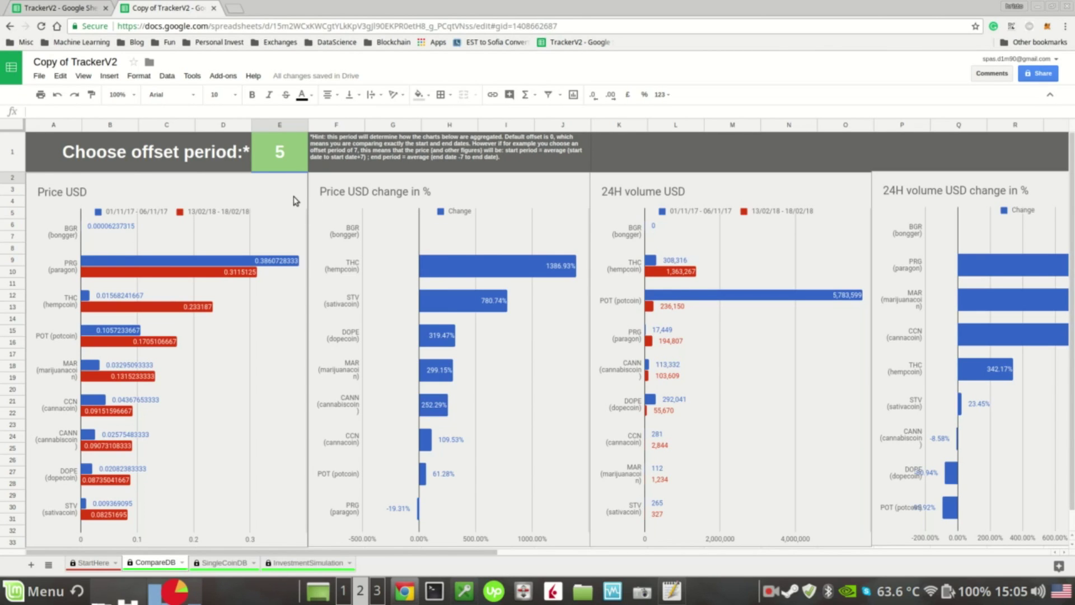
type("0")
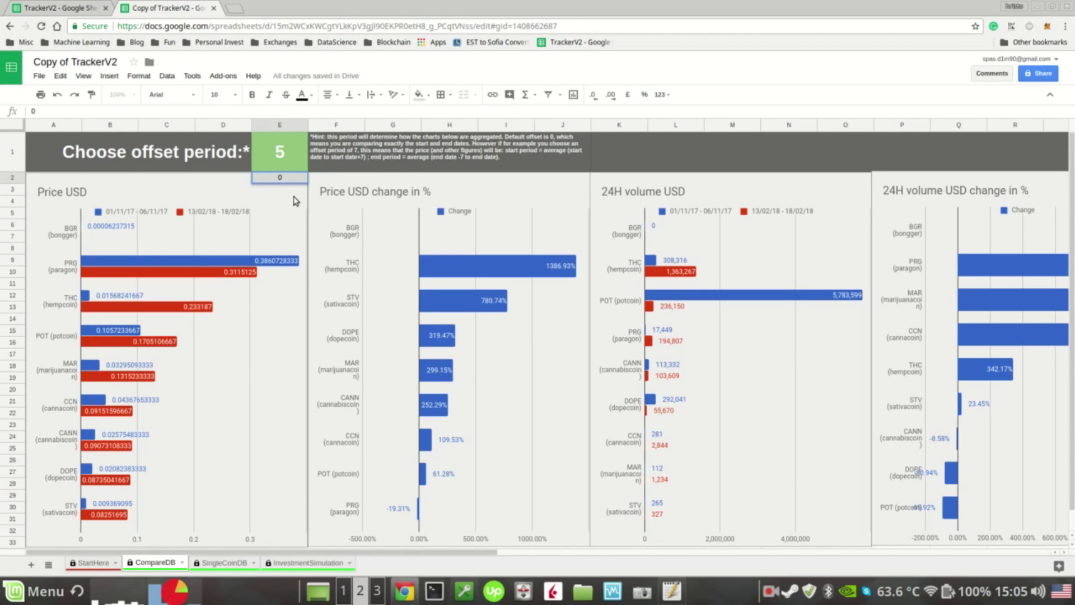
key("Return")
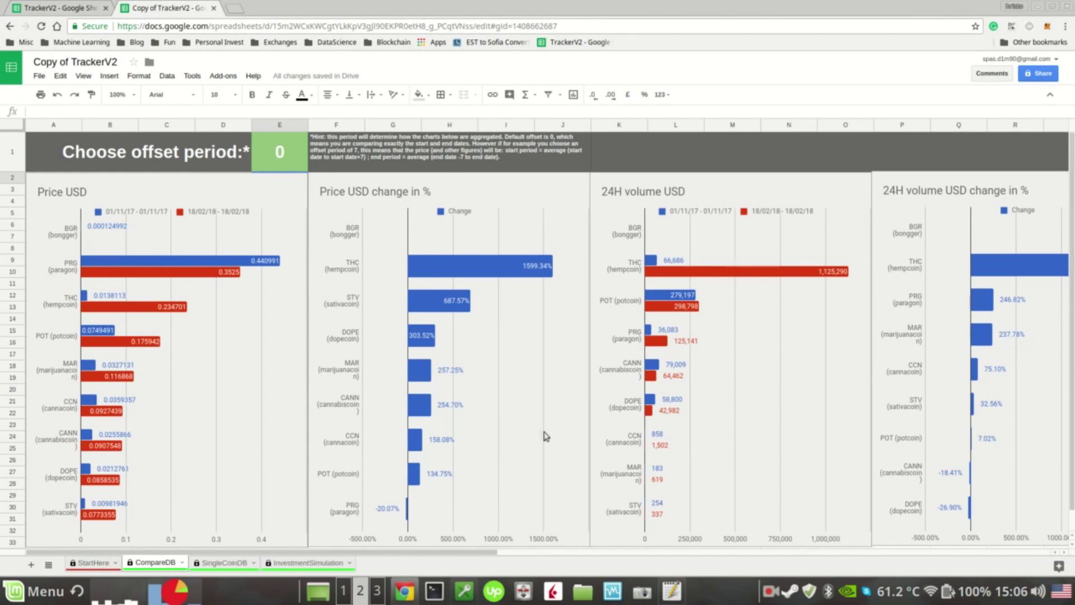
Examine the price, 24H volume, CMC rank and market capitalization charts across the CompareDB sheet.
left_click_drag(453, 554, 604, 567)
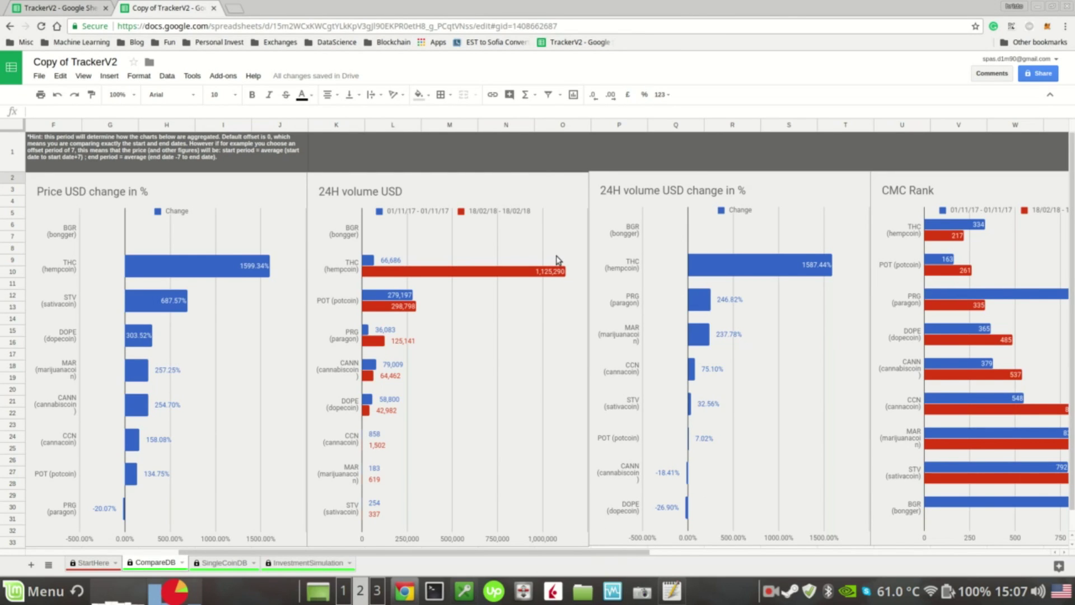
left_click_drag(592, 556, 500, 560)
scroll(500, 560, "right", 3)
left_click_drag(547, 562, 683, 566)
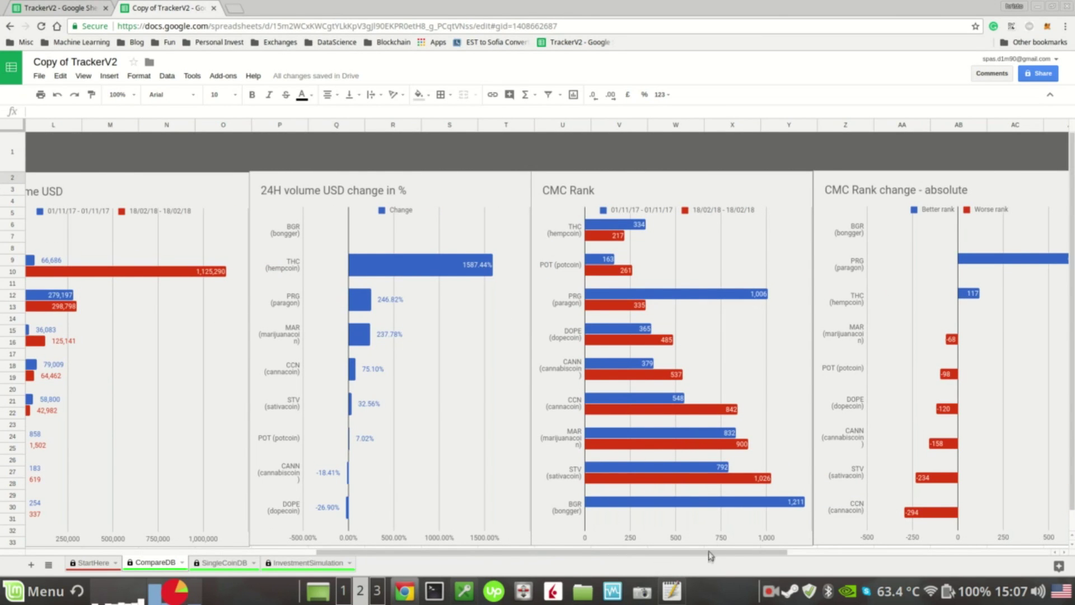
left_click_drag(750, 555, 1016, 571)
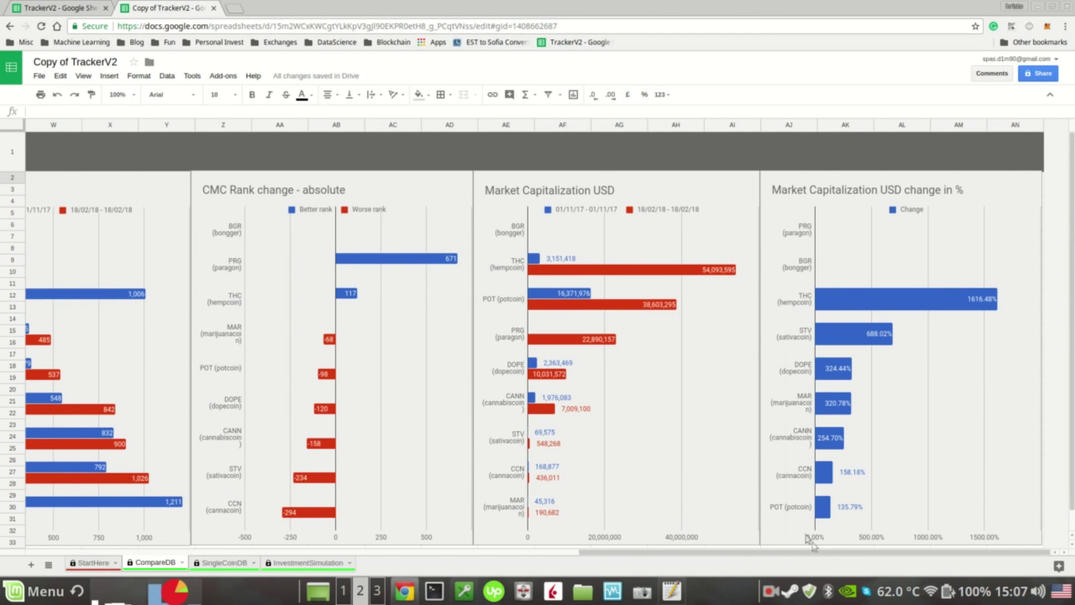
left_click_drag(835, 553, 307, 558)
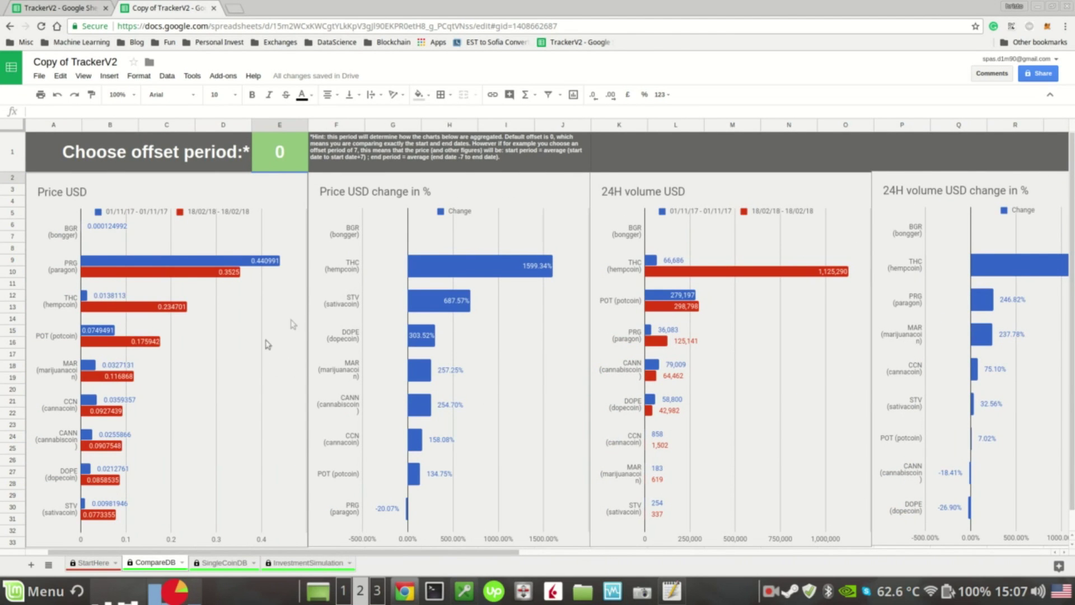
Inspect the validation formula beside the coin selection on SingleCoinDB and check the coin list on StartHere.
left_click(240, 563)
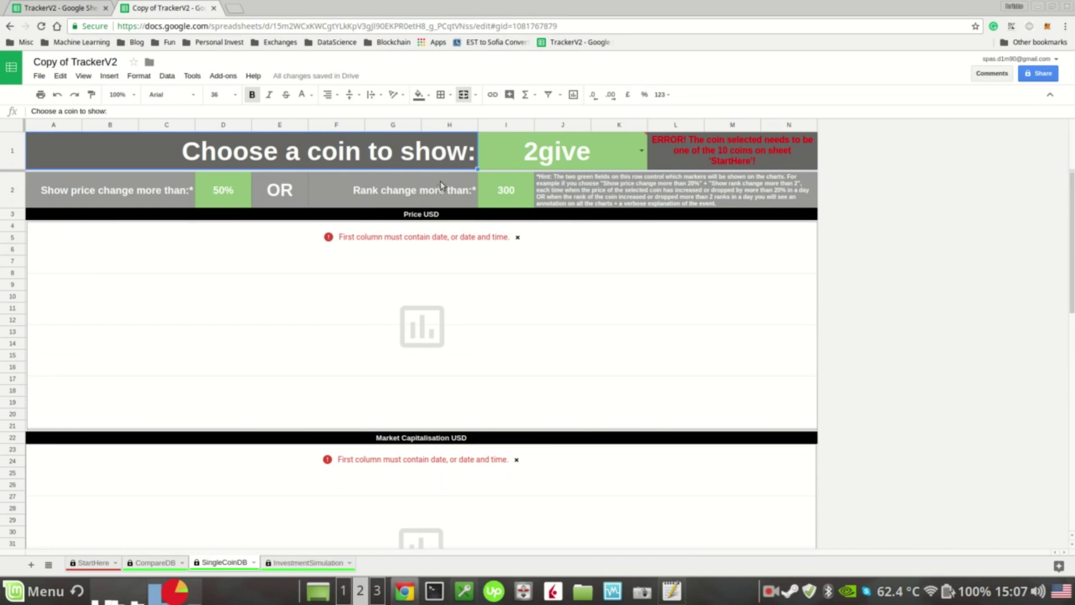
left_click(762, 150)
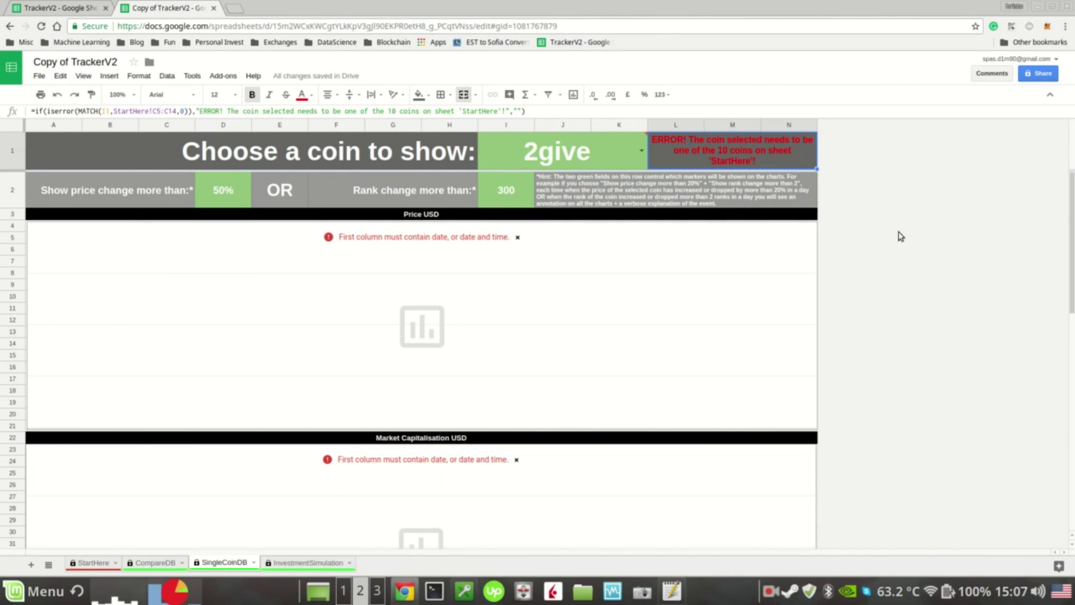
left_click(93, 563)
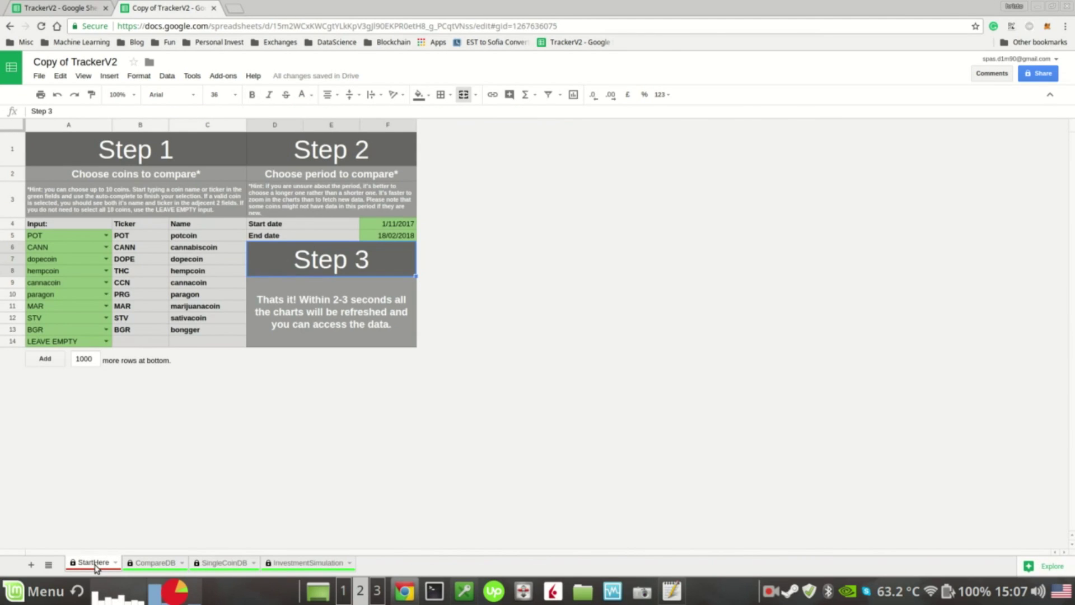
left_click(216, 564)
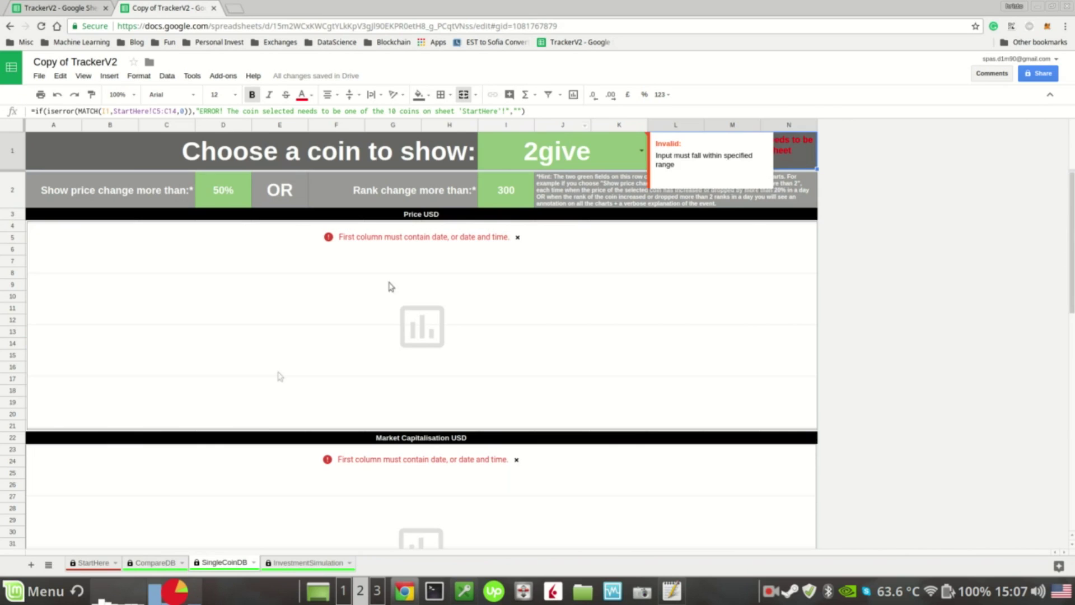
left_click(99, 568)
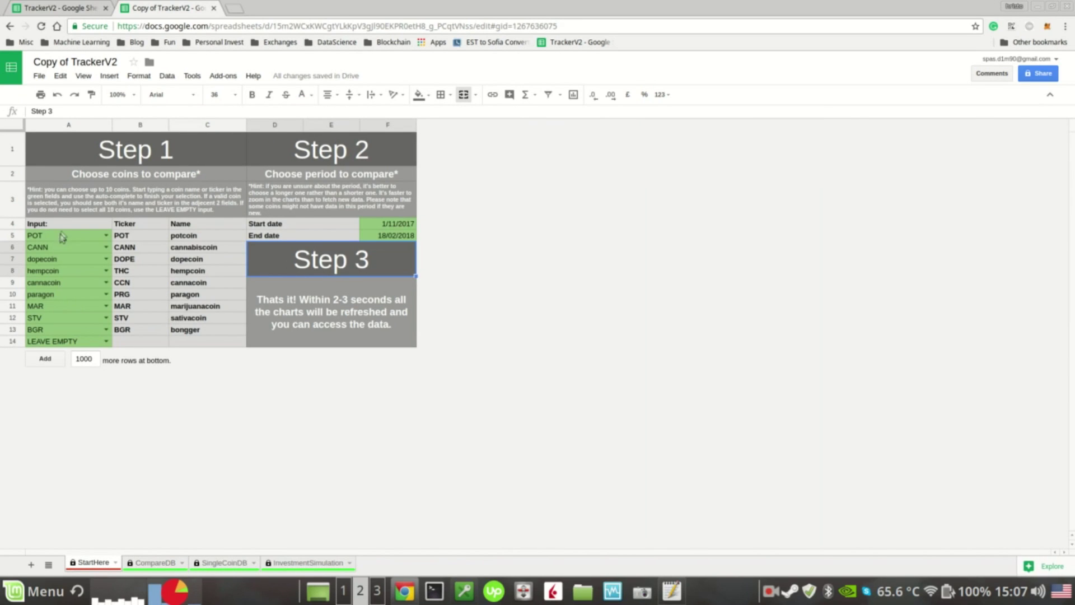
On the SingleCoinDB sheet, choose cannabiscoin as the coin to show.
left_click(219, 563)
left_click(641, 150)
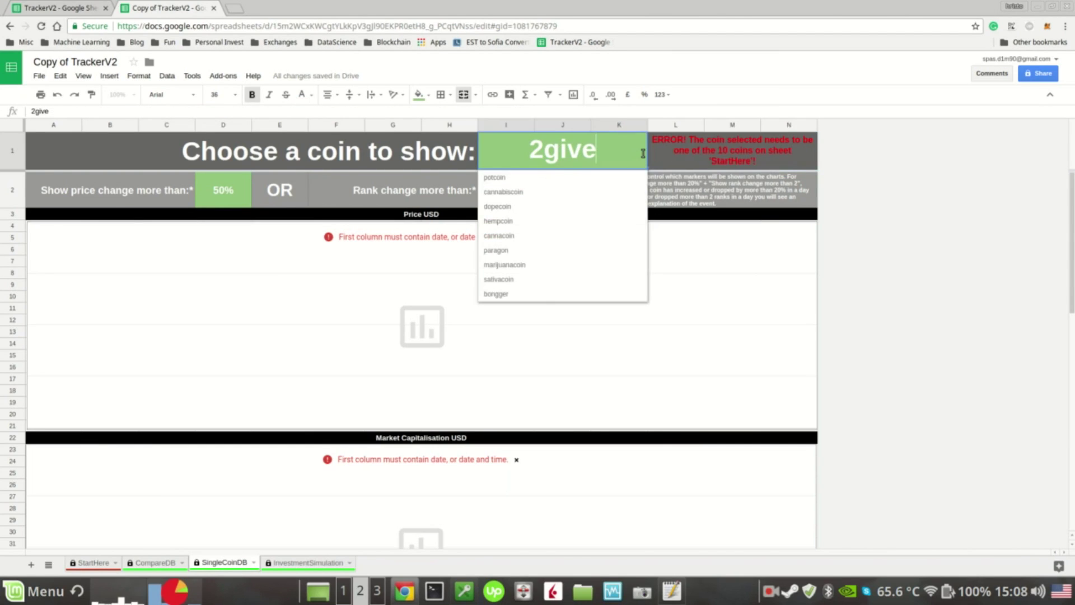
left_click(579, 193)
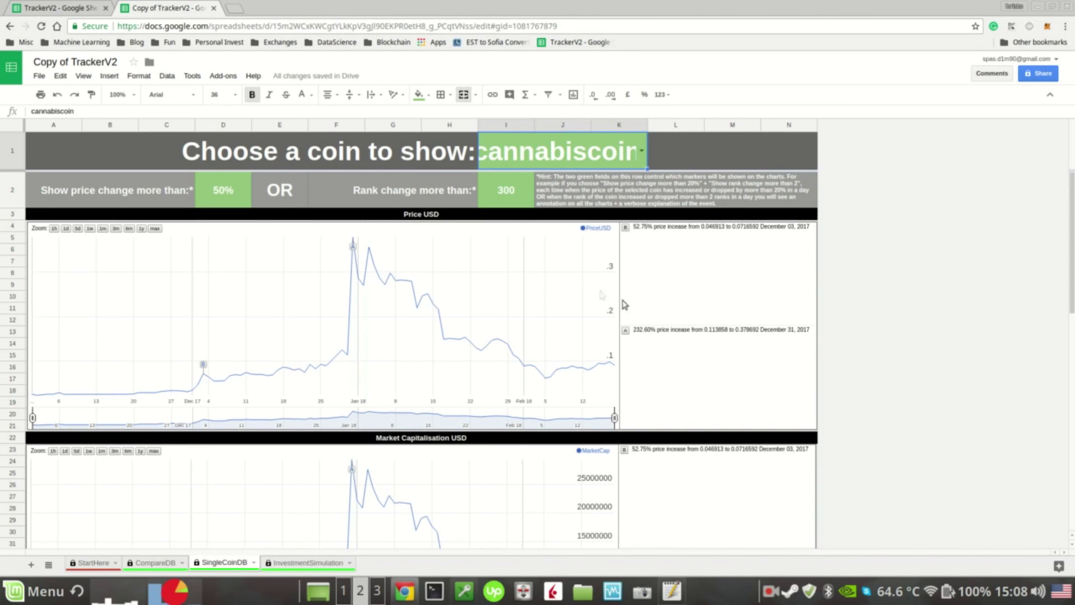
Examine cannabiscoin's price, market capitalisation, rank and 24-hour trade volume charts, including the event markers on the price chart.
scroll(621, 312, "down", 3)
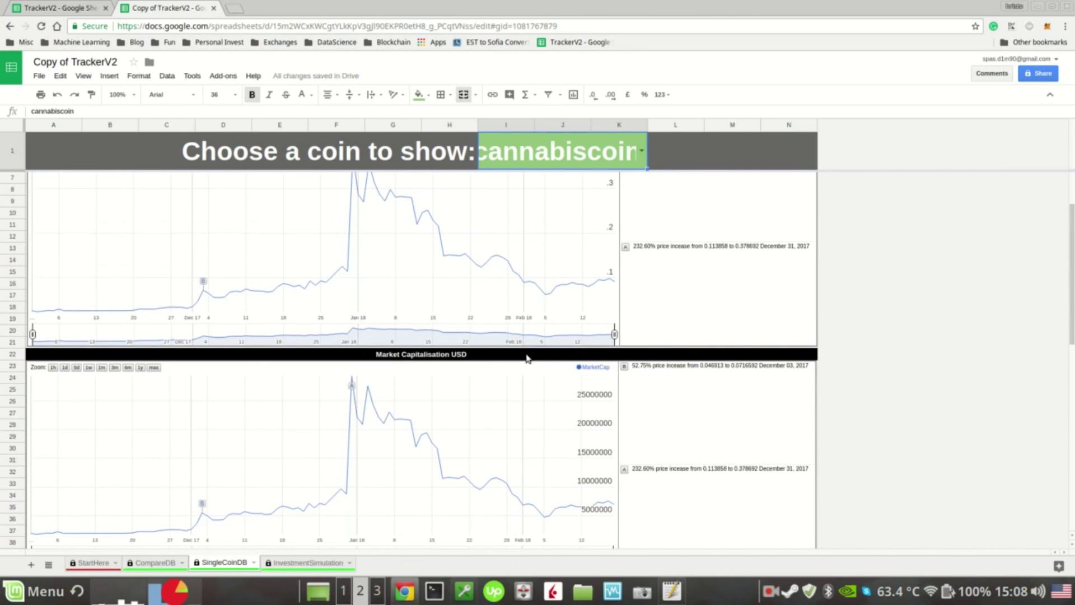
scroll(526, 358, "down", 7)
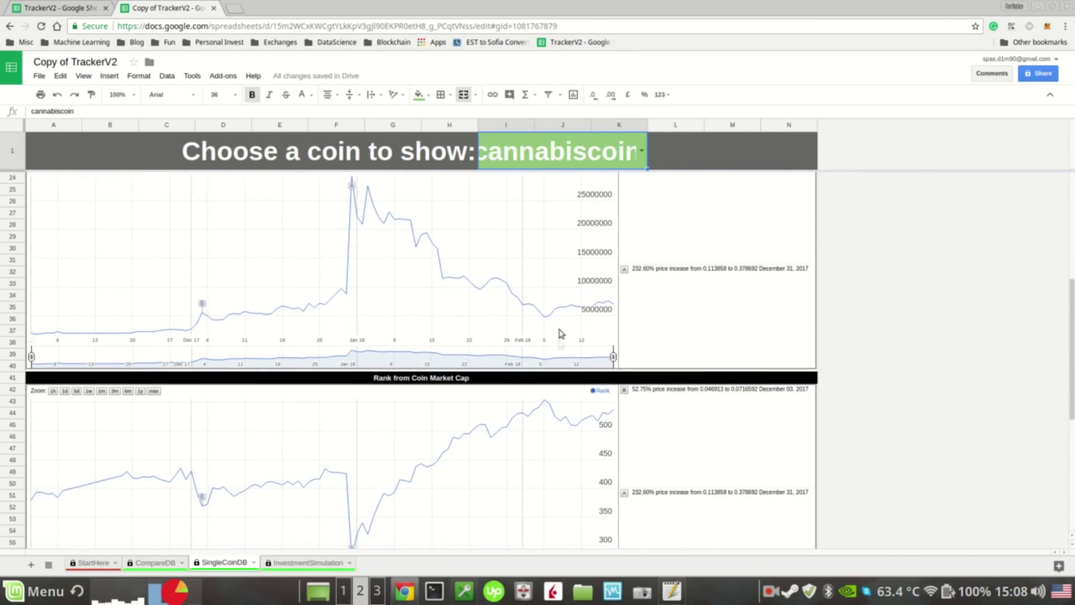
scroll(525, 366, "down", 1)
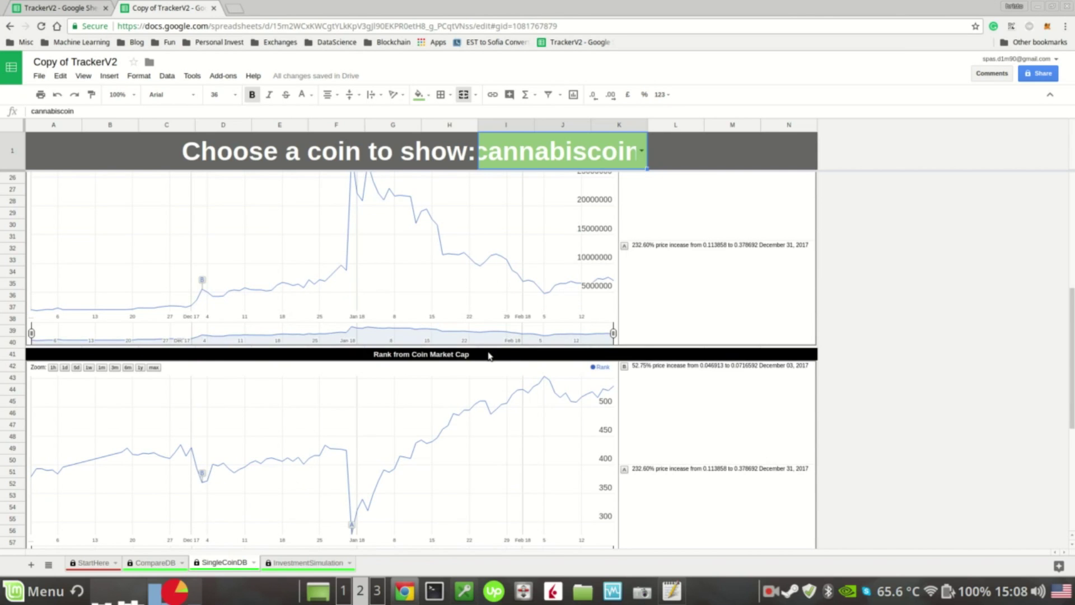
scroll(490, 355, "down", 5)
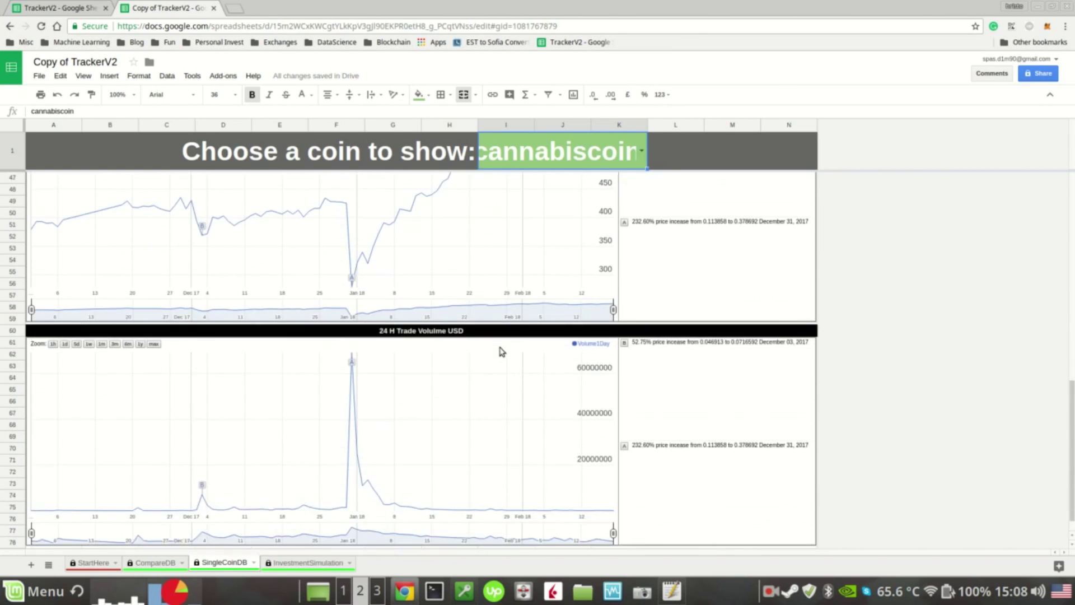
scroll(500, 349, "down", 1)
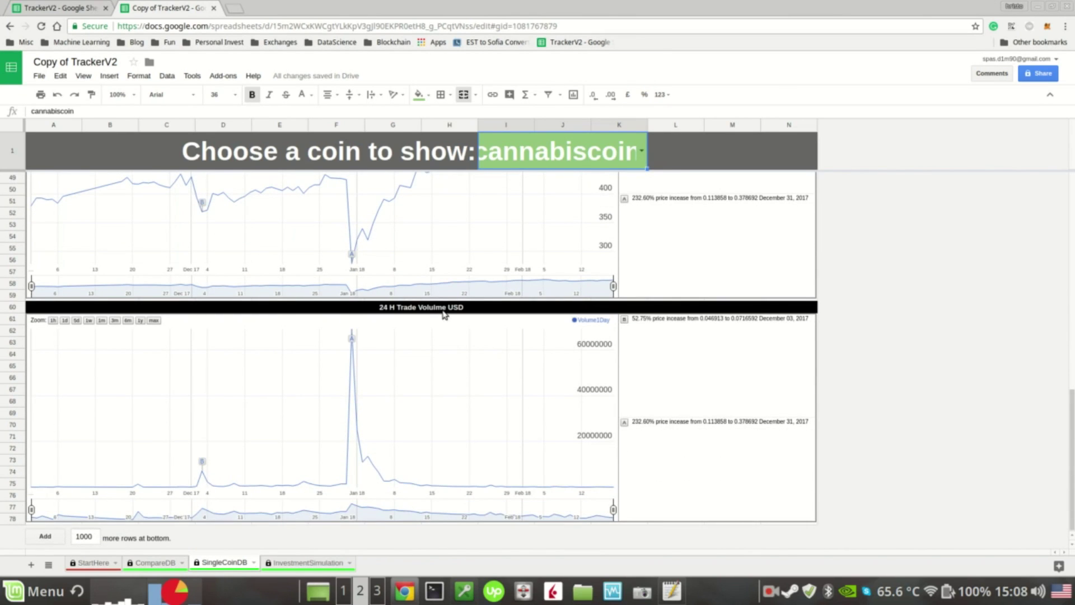
scroll(421, 358, "up", 10)
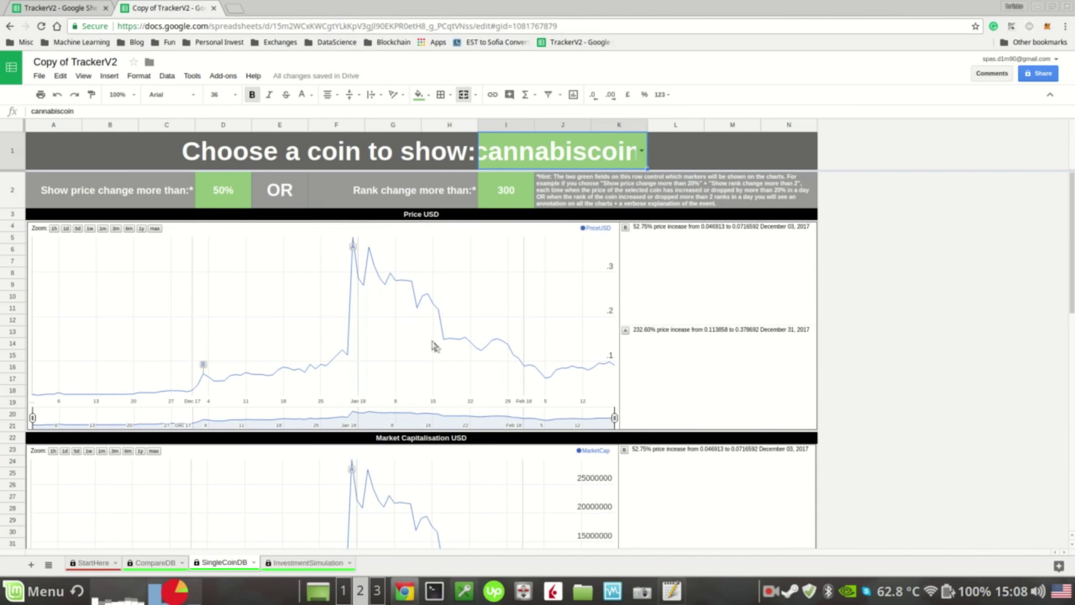
left_click(205, 369)
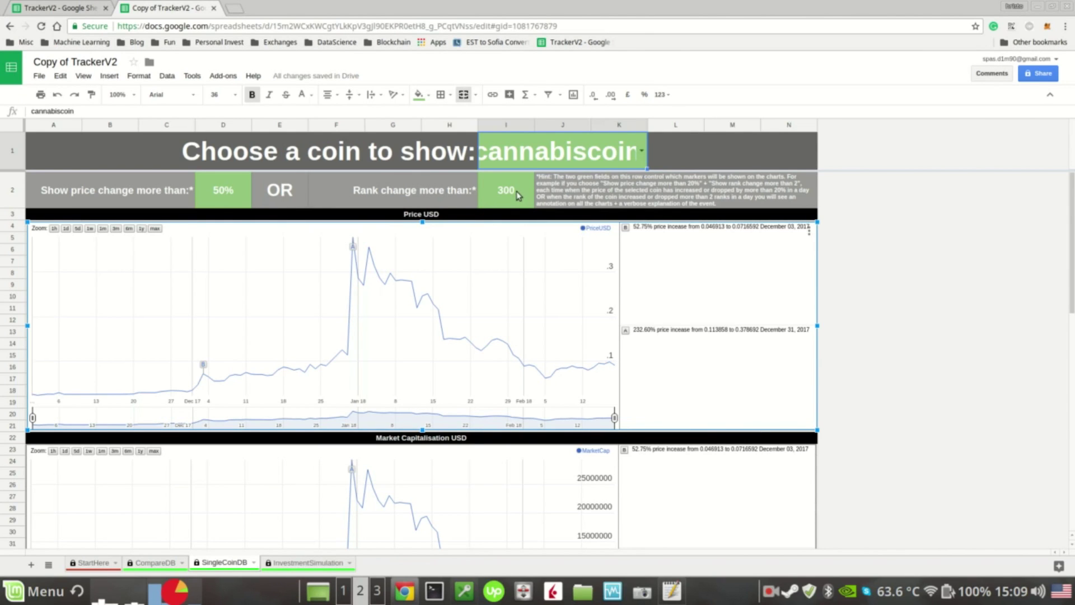
Set the price change threshold for chart markers in D2 to 30%.
left_click(225, 192)
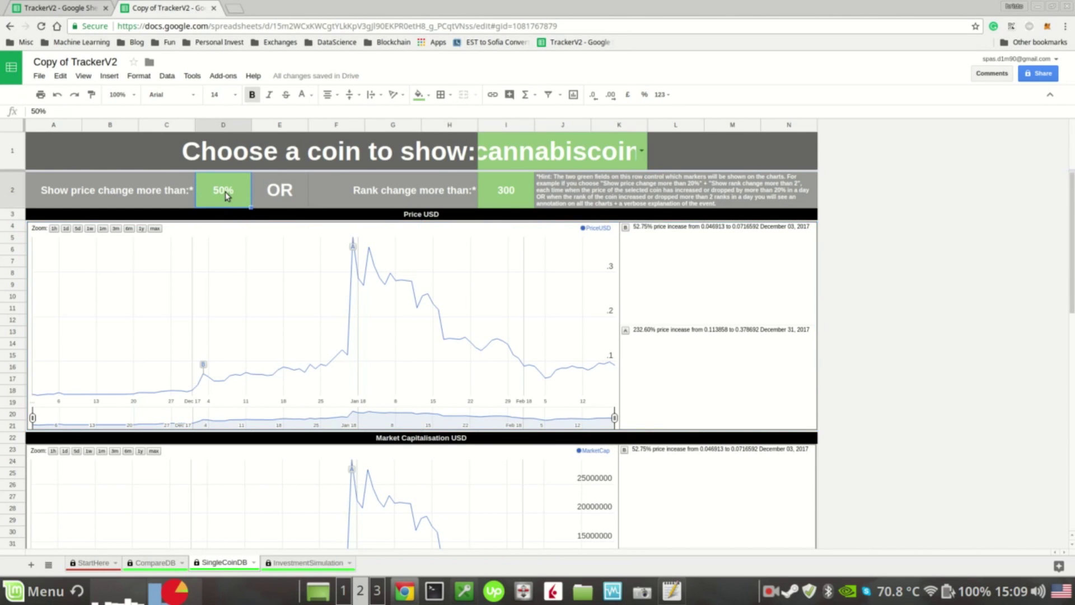
type("30")
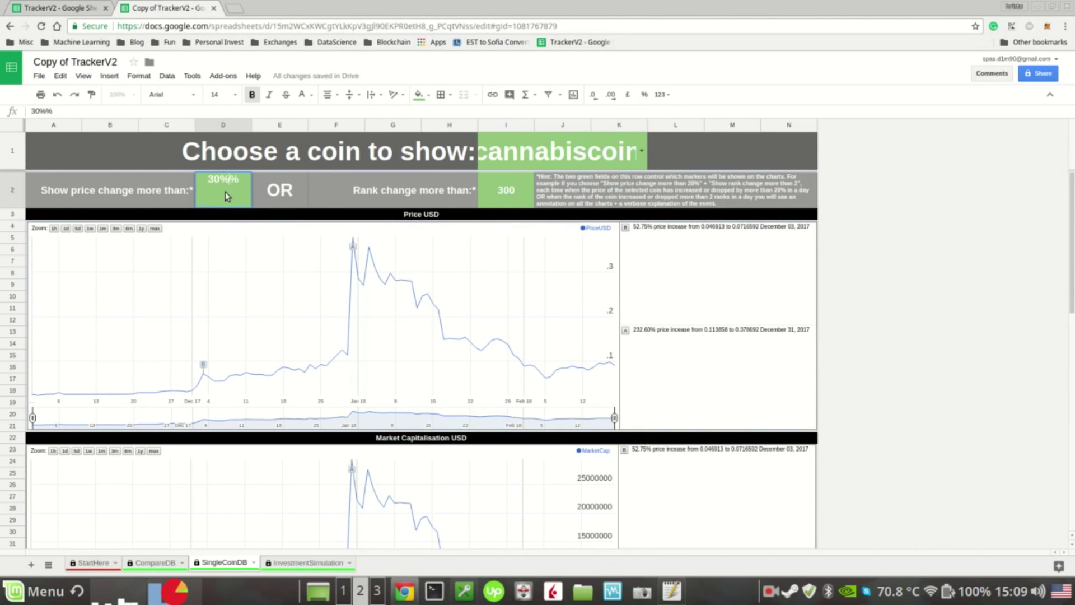
key("Return")
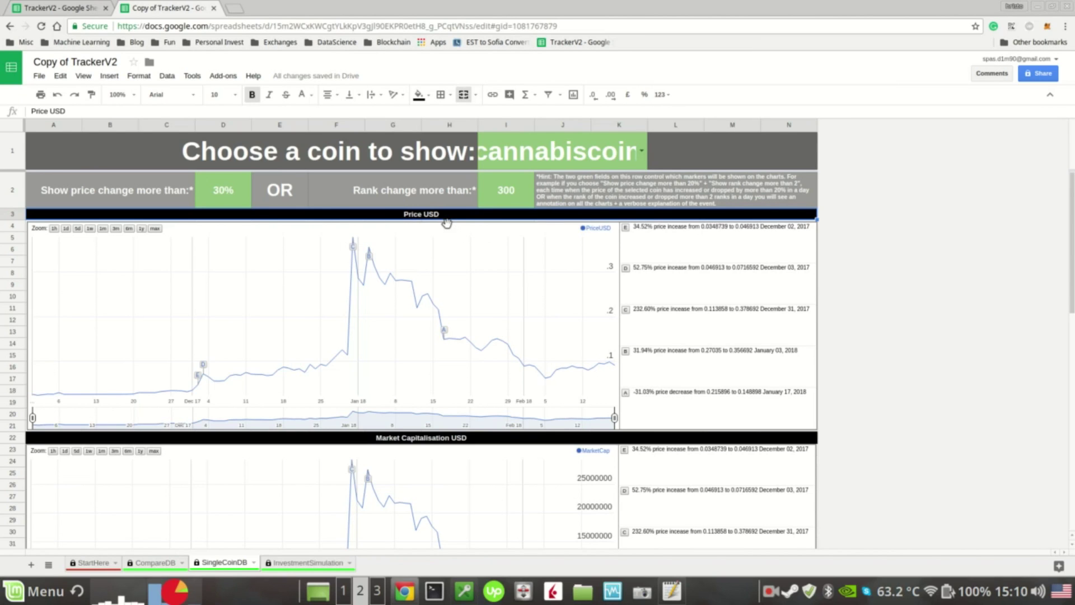
Try rank change thresholds of 50 and 30 for the chart markers in I2.
left_click(510, 196)
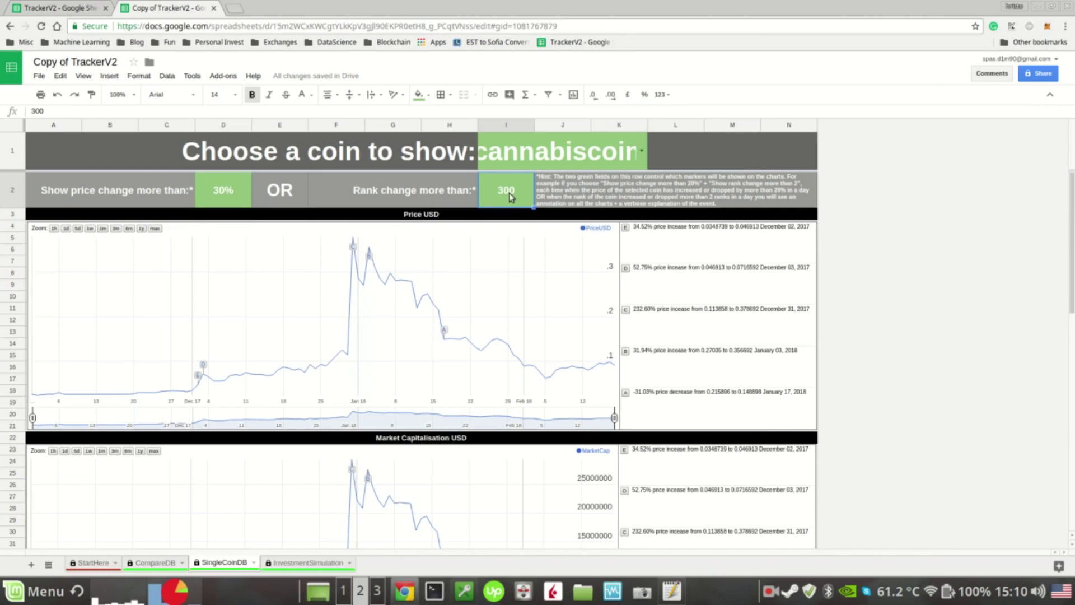
type("50")
key("Return")
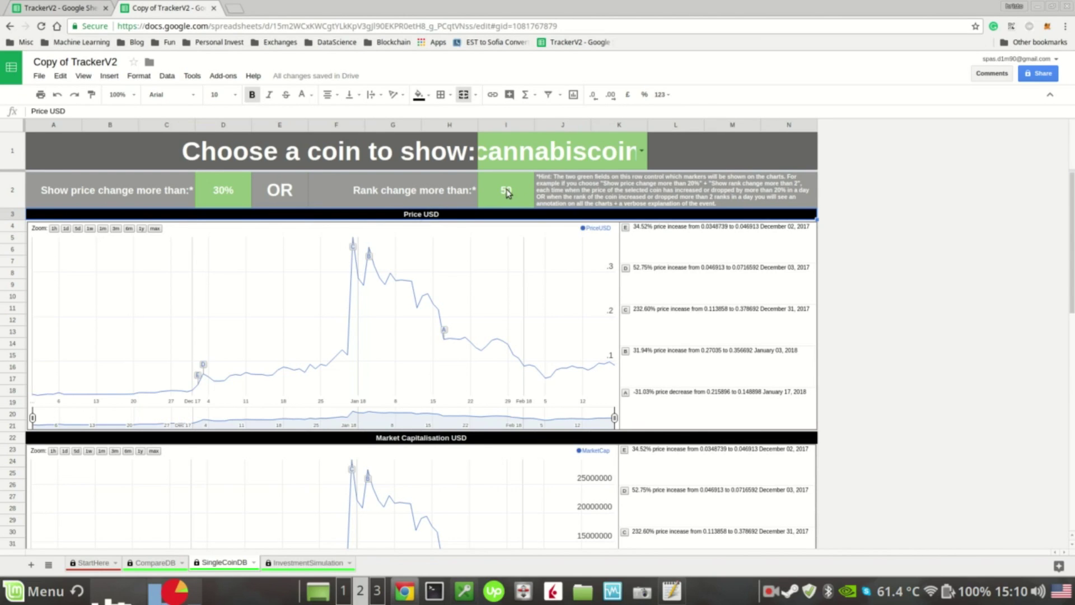
left_click(510, 193)
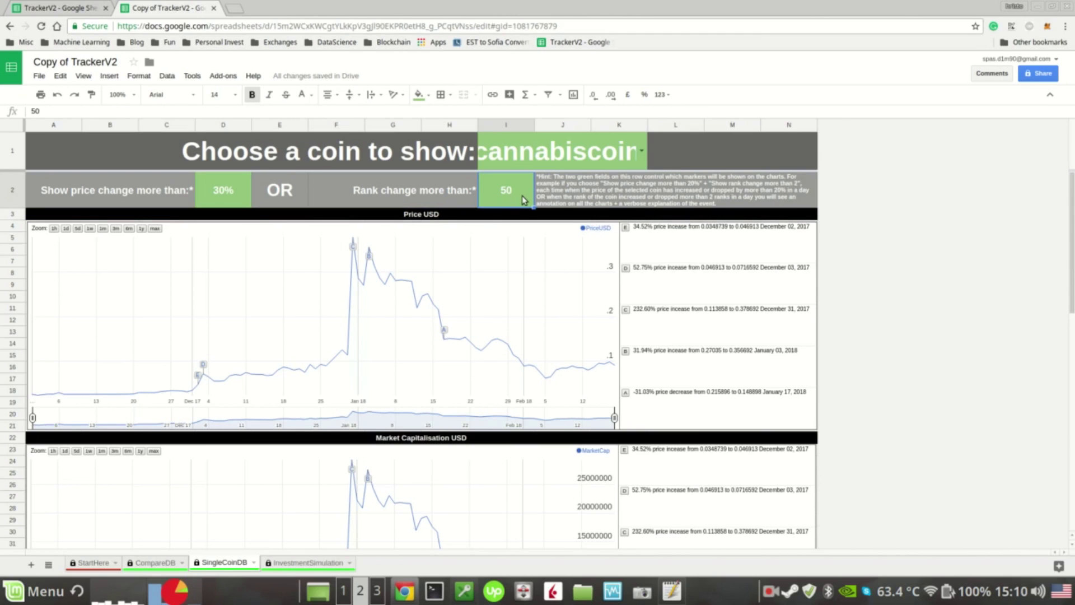
type("30")
key("Return")
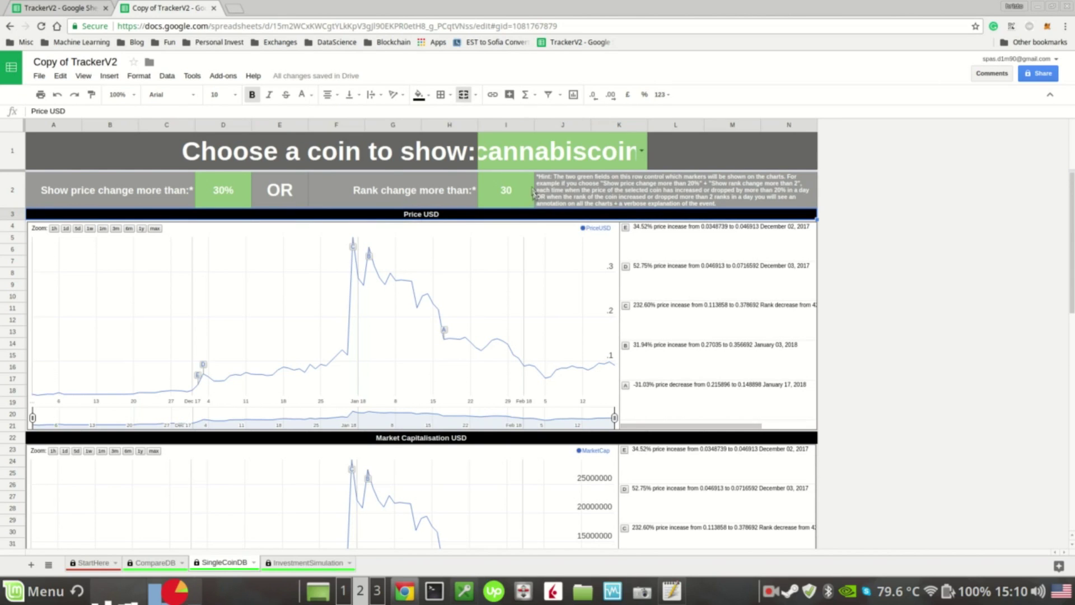
Set the rank change threshold for the chart markers in I2 to 20.
left_click(519, 192)
type("20")
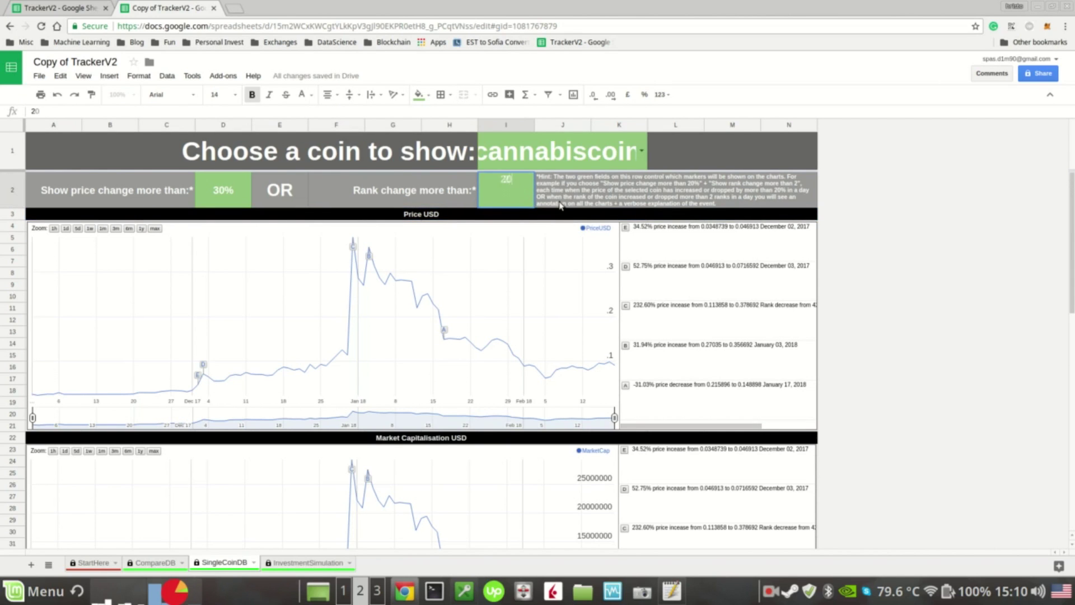
key("Return")
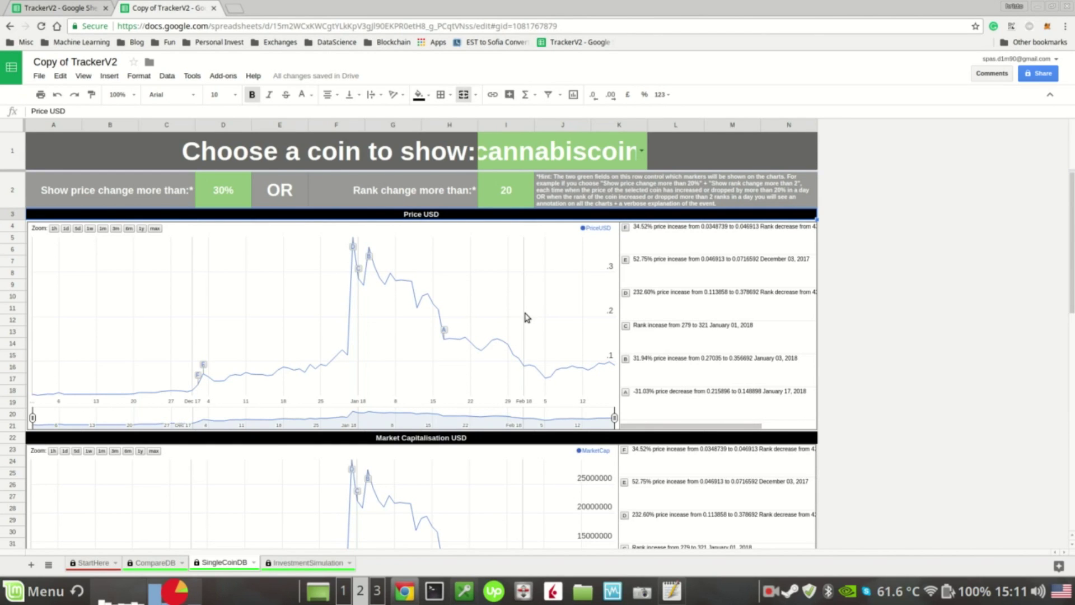
Examine the event markers on cannabiscoin's price, market capitalisation, rank and 24-hour trade volume charts.
scroll(527, 317, "down", 2)
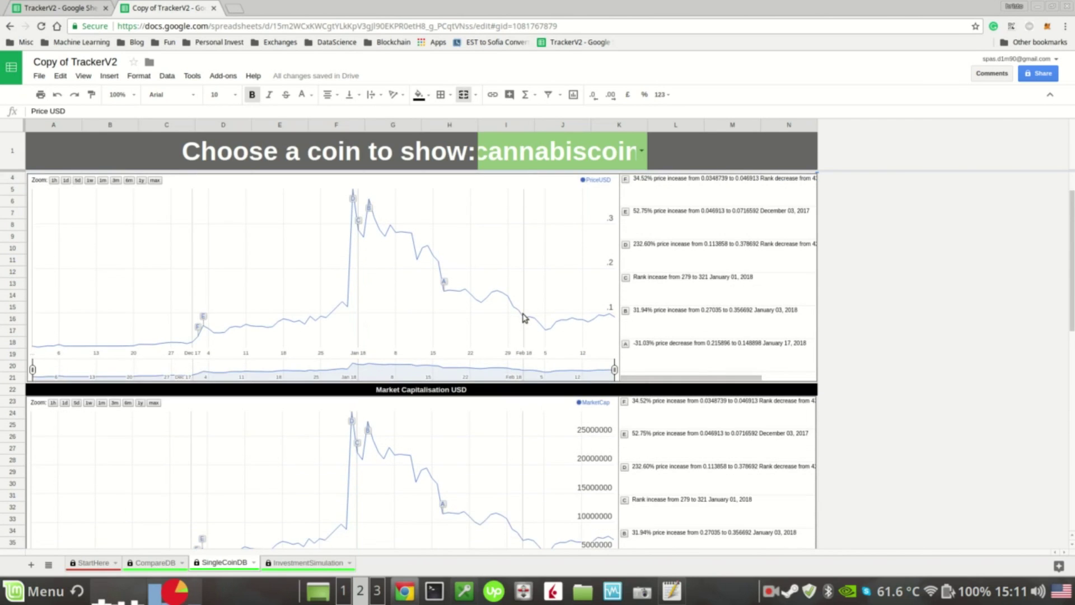
scroll(554, 382, "down", 1)
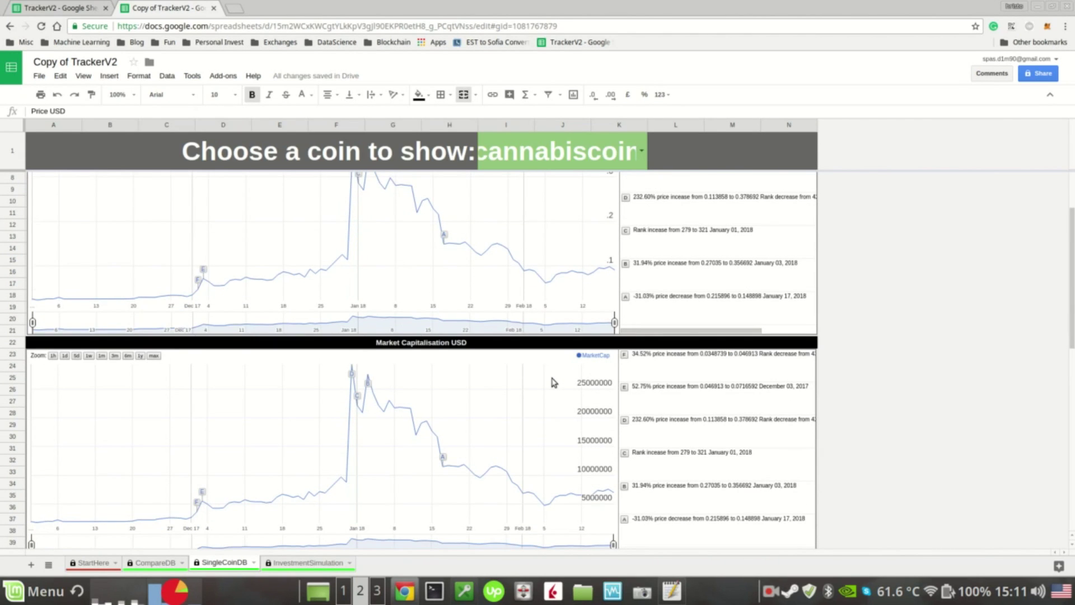
scroll(553, 382, "down", 1)
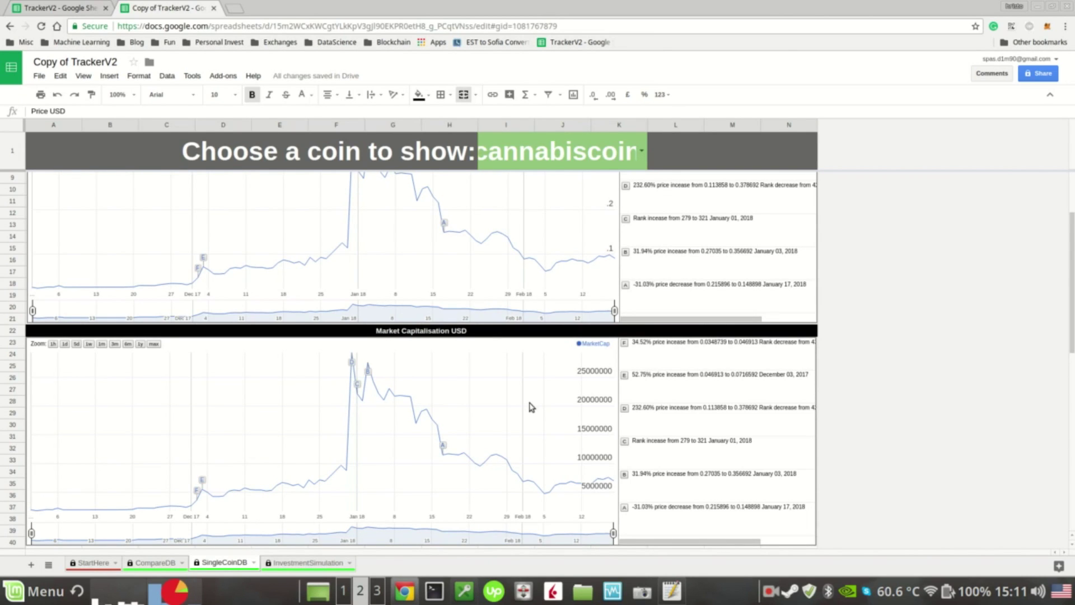
scroll(531, 407, "down", 5)
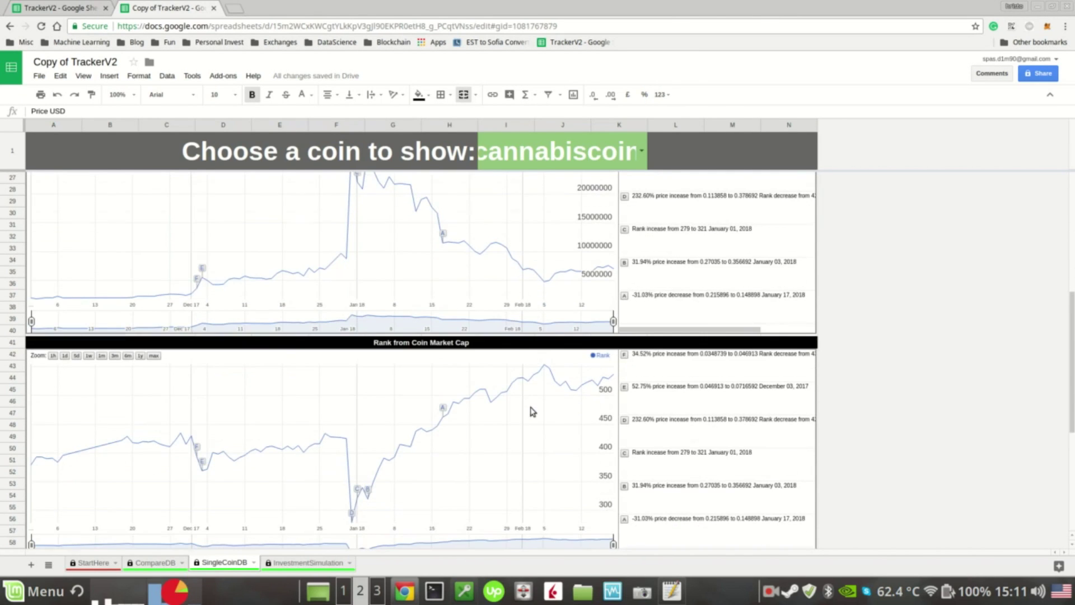
scroll(530, 402, "down", 3)
scroll(532, 404, "down", 5)
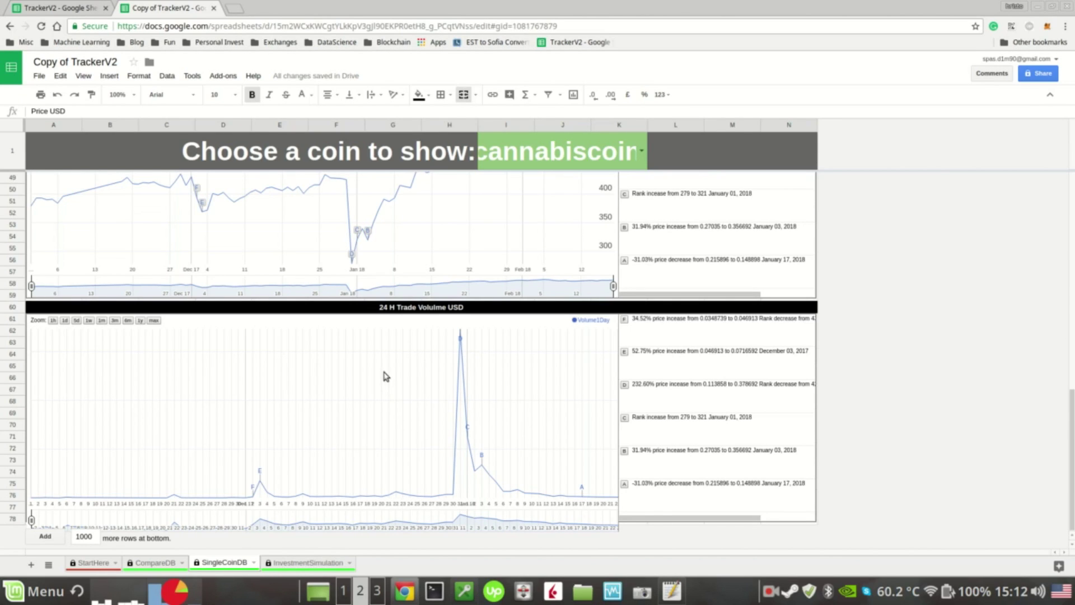
Open the InvestmentSimulation sheet and inspect the coin, coins bought and invested amount cells of the row without a coin.
left_click(322, 564)
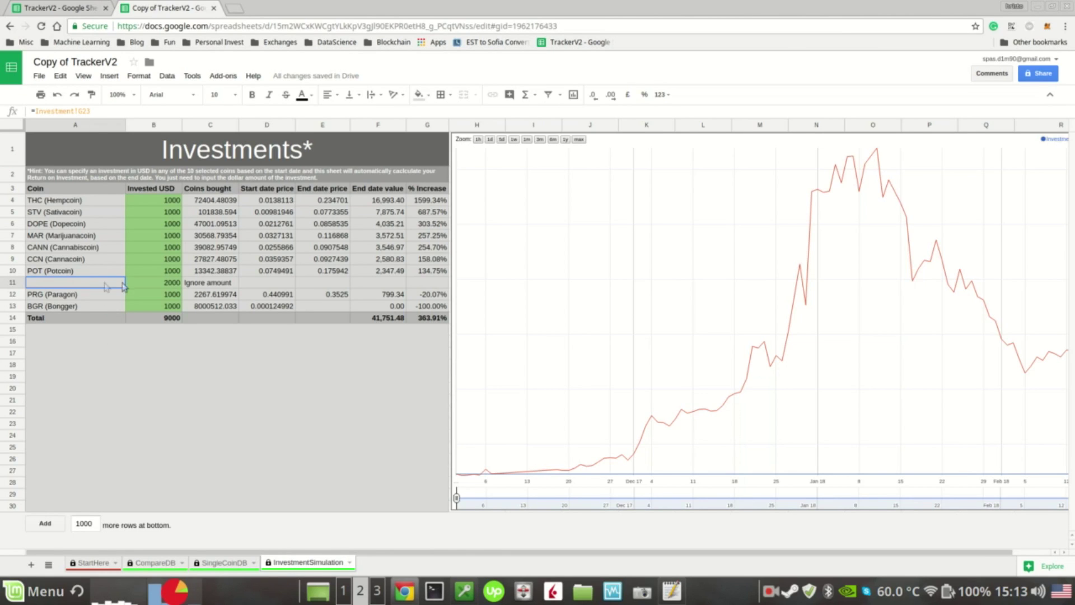
left_click(219, 288)
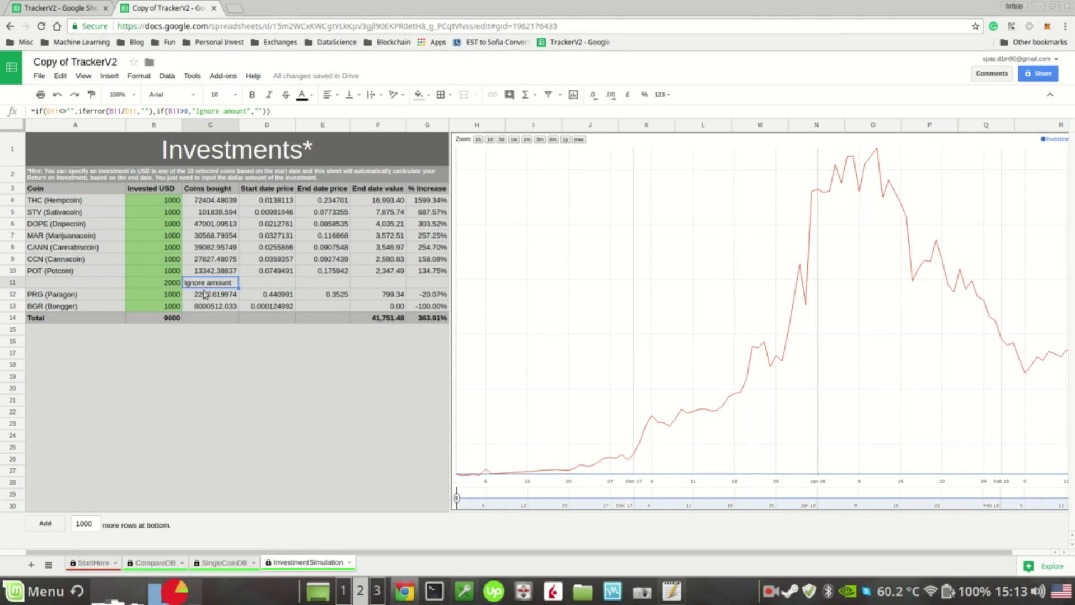
left_click(173, 284)
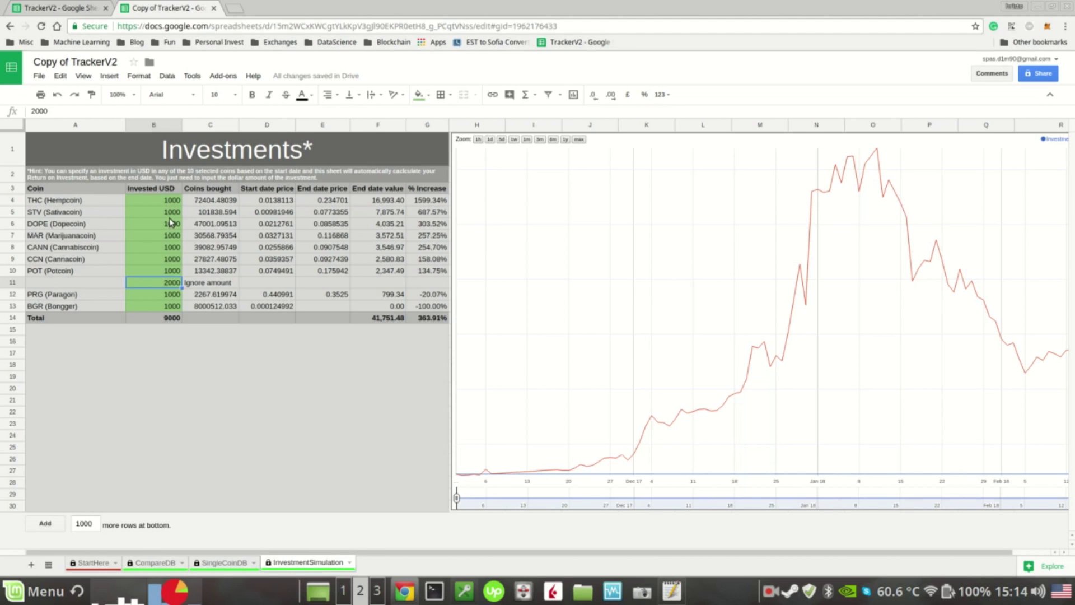
Set the invested USD amount for THC (Hempcoin) in B4 to 2000.
left_click(167, 203)
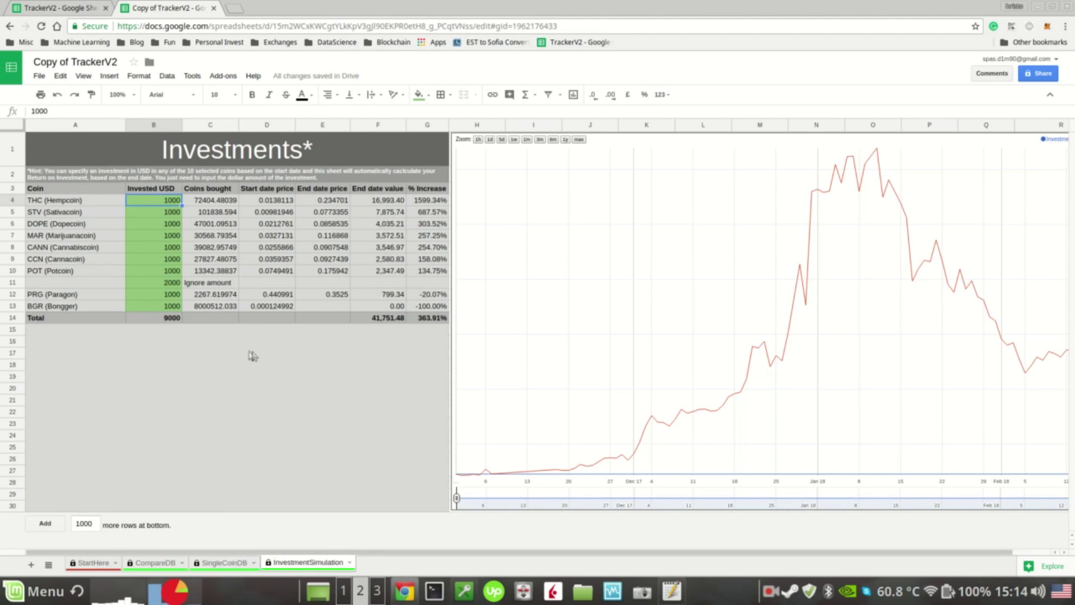
type("2000")
key("Return")
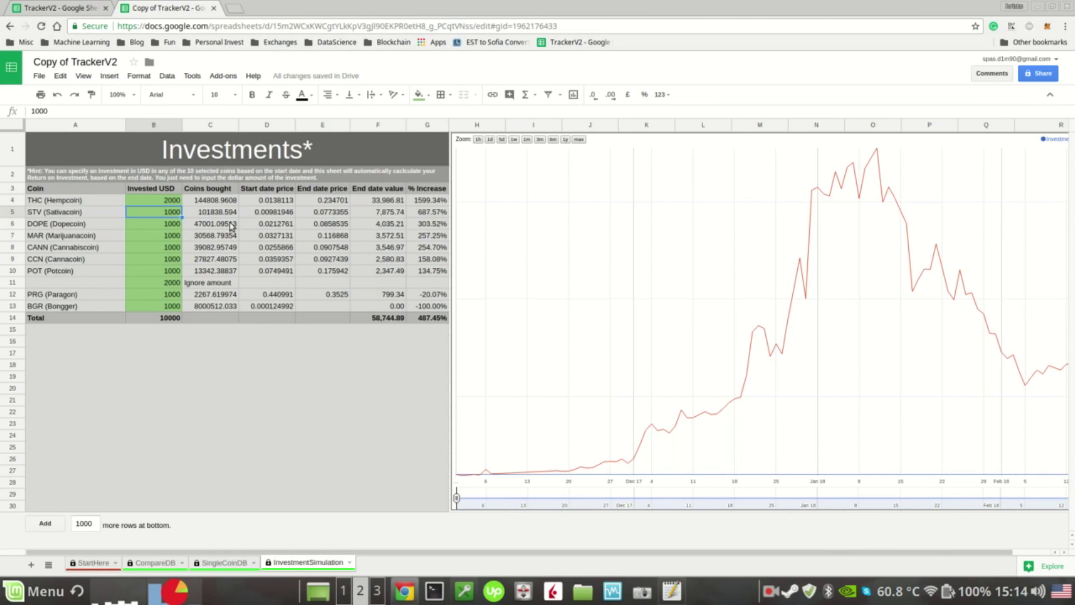
Examine Hempcoin's coins bought, the total percentage increase and the full chart of investment against value.
left_click(223, 203)
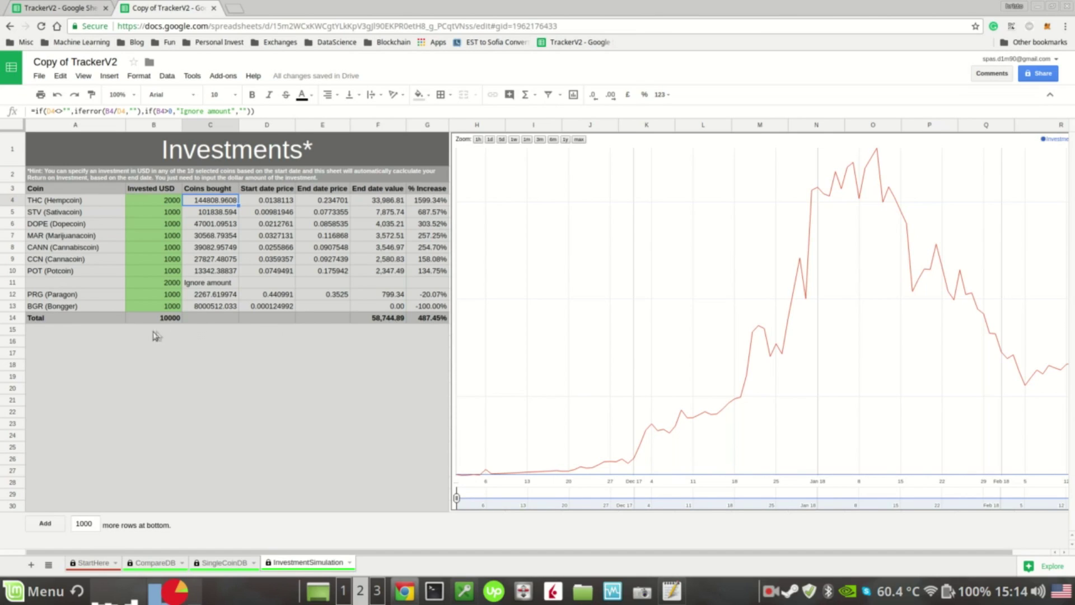
left_click(431, 319)
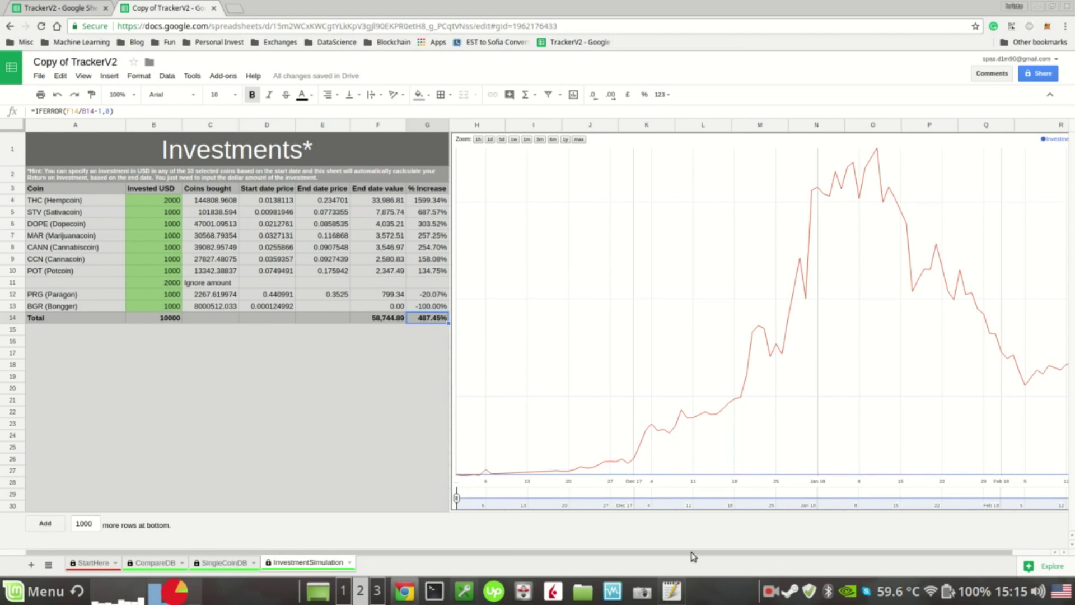
scroll(693, 556, "right", 2)
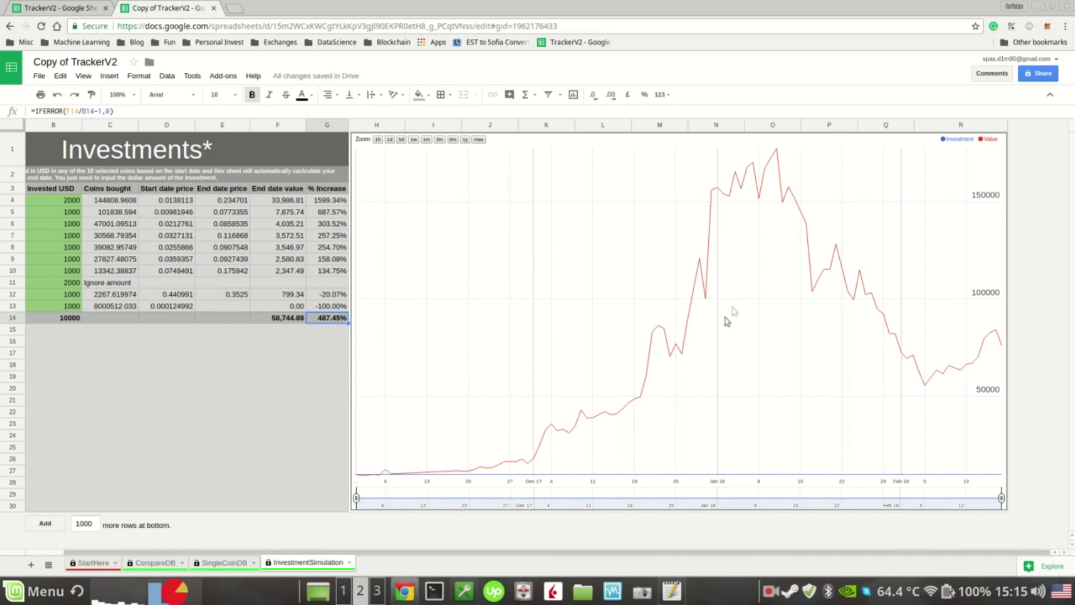
left_click(698, 324)
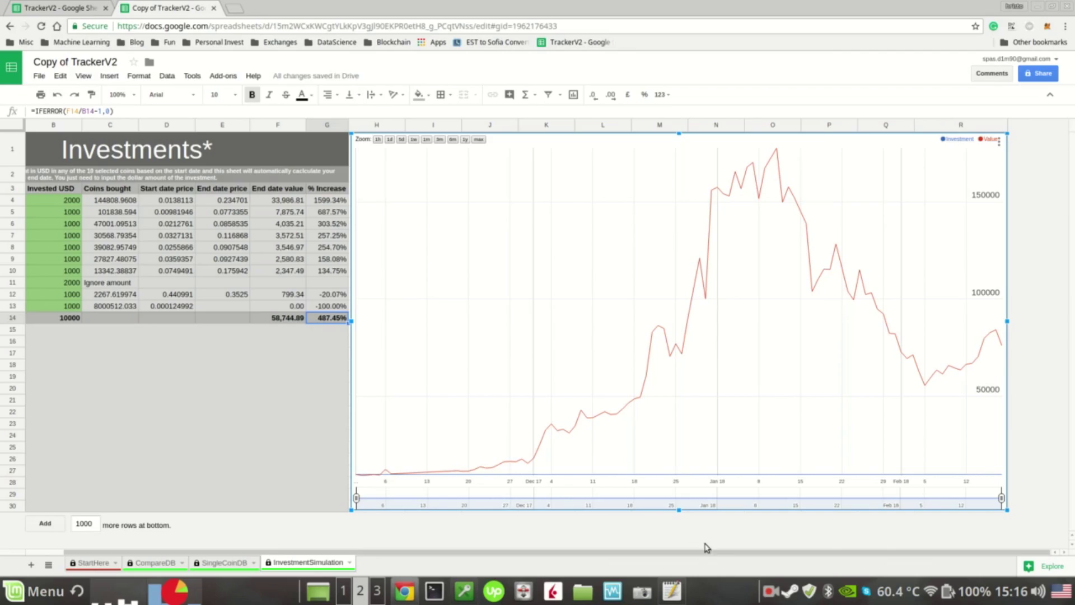
left_click(771, 591)
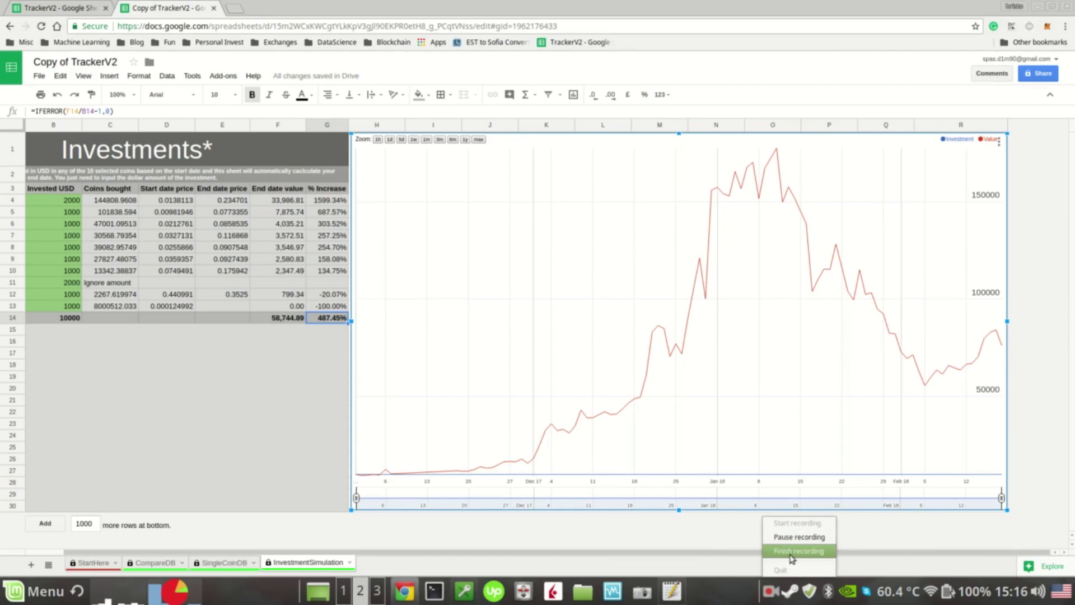